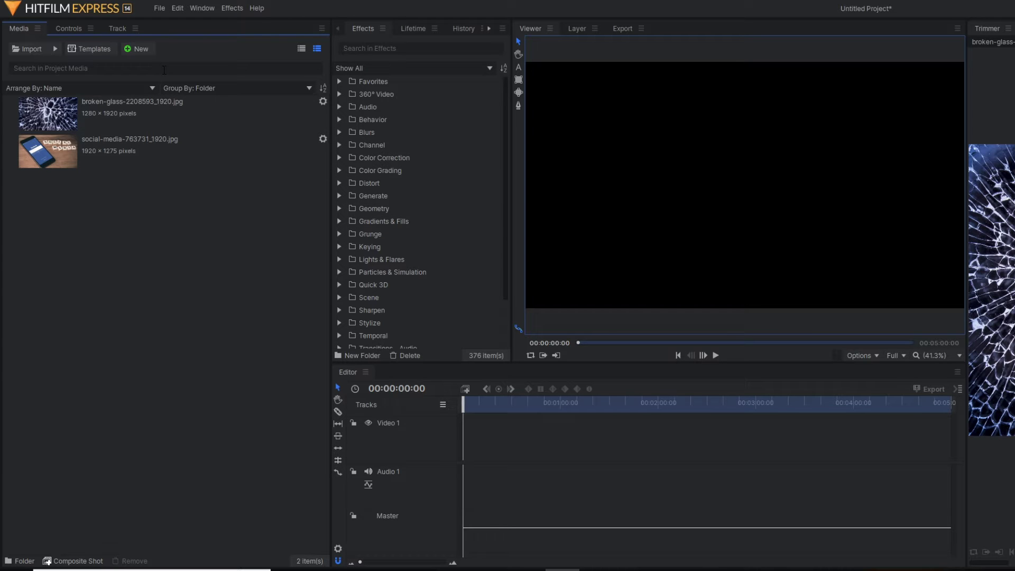
Step: Create Composite Shot 1 with the default 1920×1080, 30-second settings
click(140, 49)
click(155, 63)
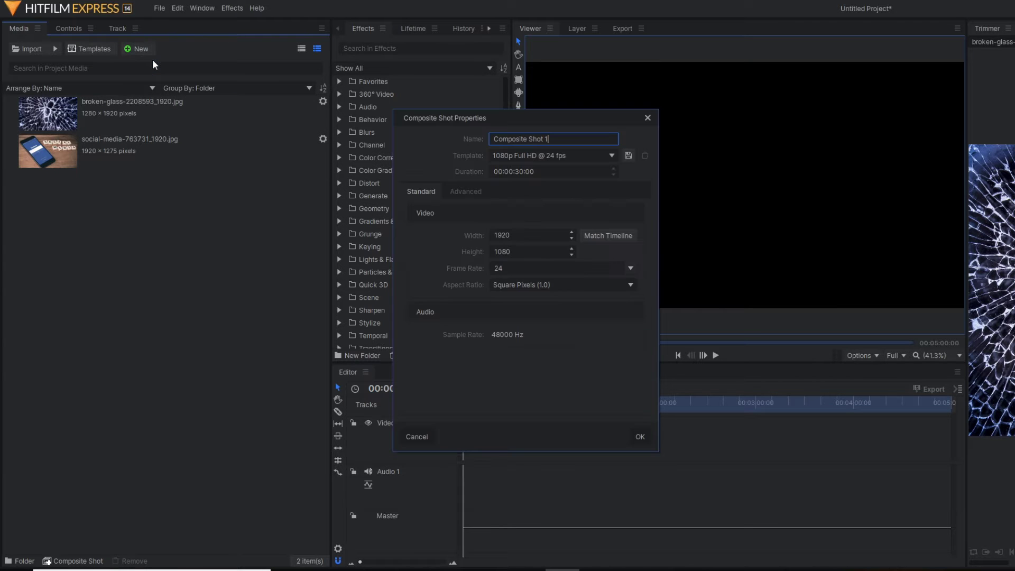
click(641, 437)
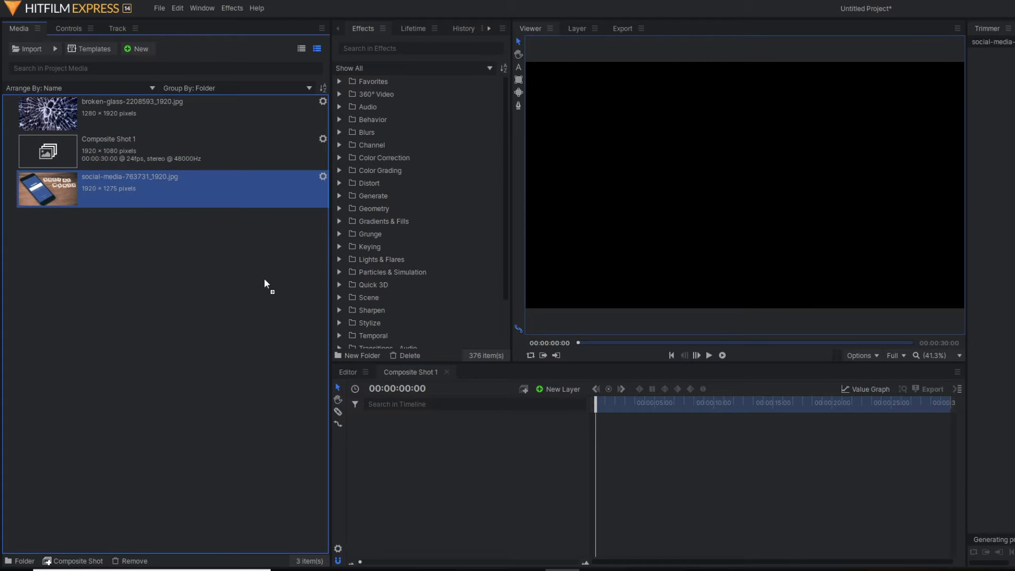
Step: Add the Facebook phone photo to the timeline and preview it from the start
drag(107, 192, 417, 436)
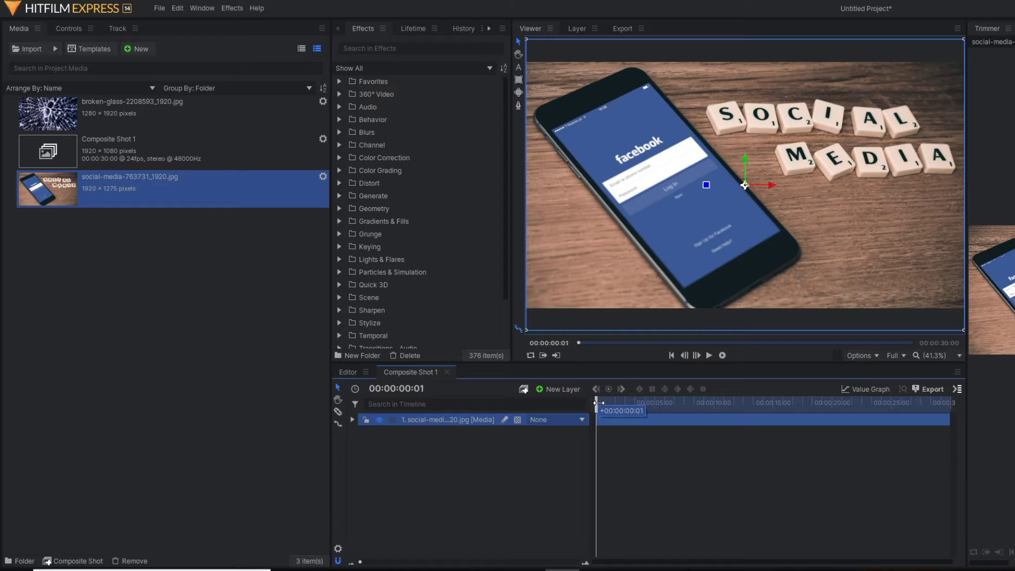
drag(596, 405, 595, 405)
click(709, 354)
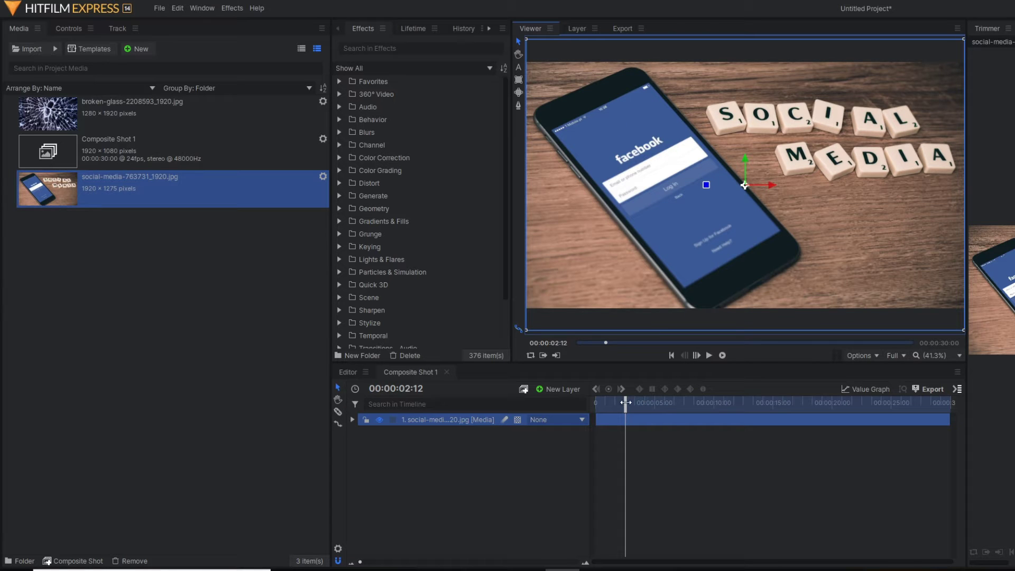
key(Home)
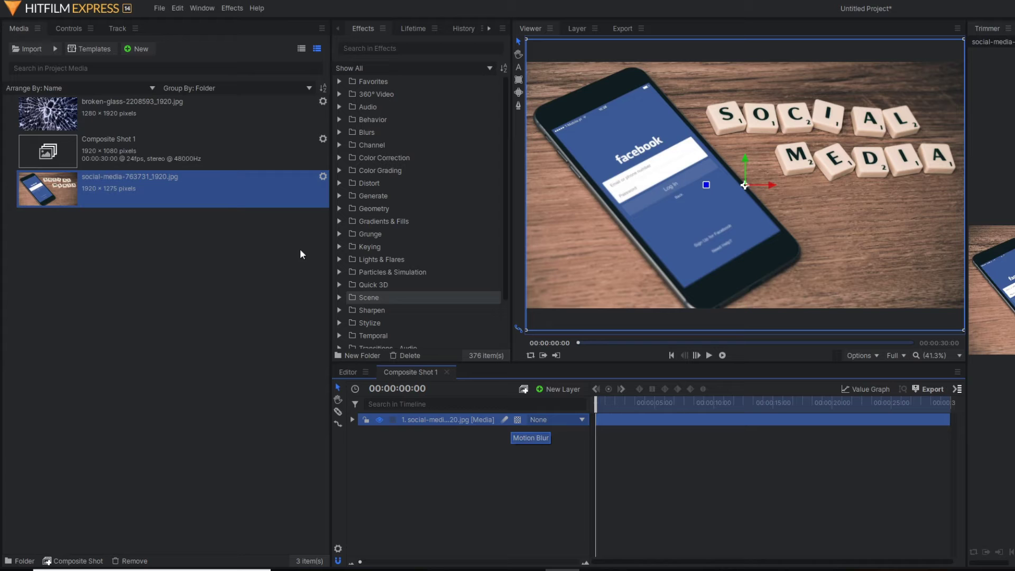
Step: Create a portrait 1080 × 1920 composite shot named 'screen'
click(141, 50)
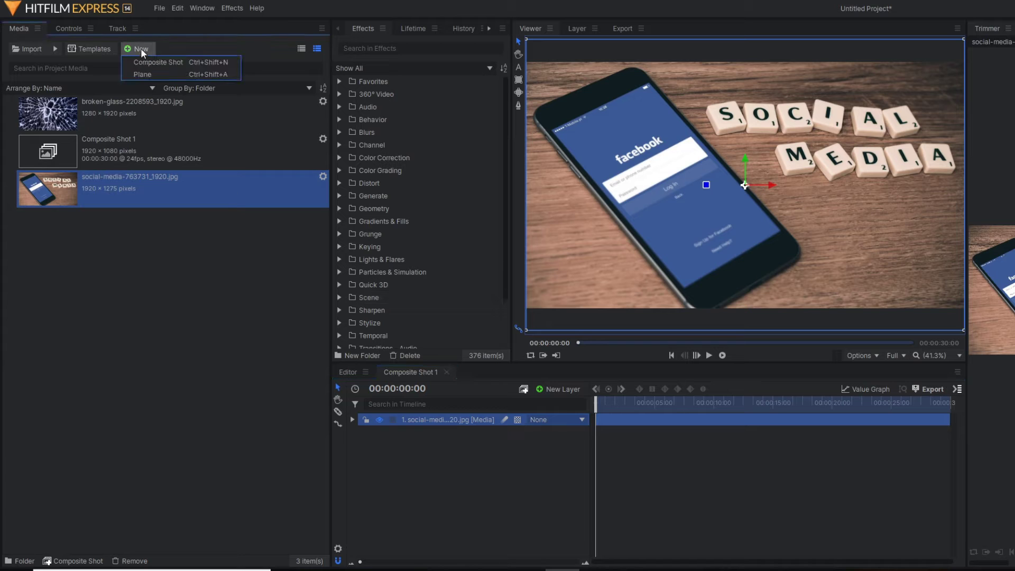
click(168, 62)
key(Tab)
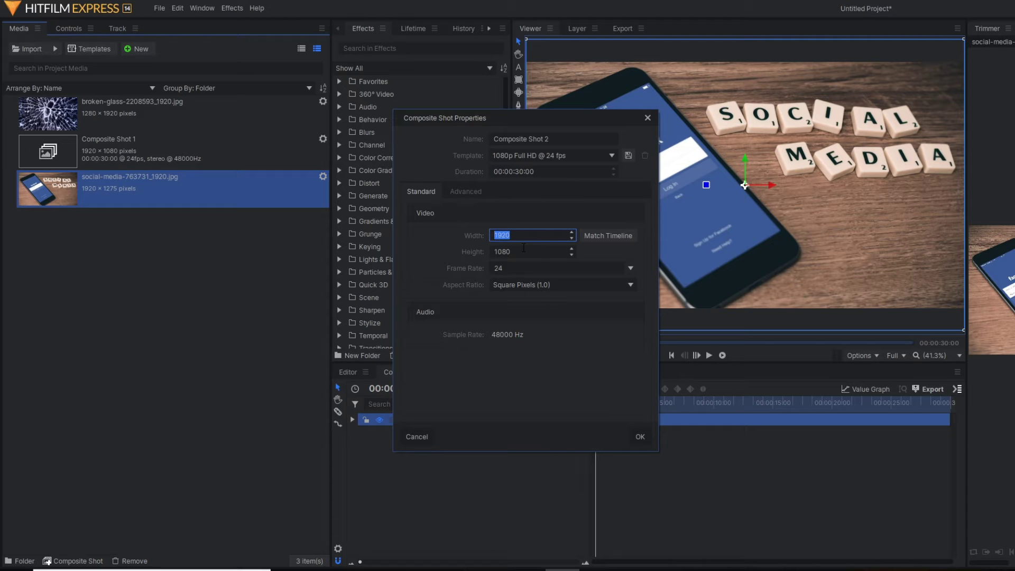
text(1080)
key(Tab)
text(1920)
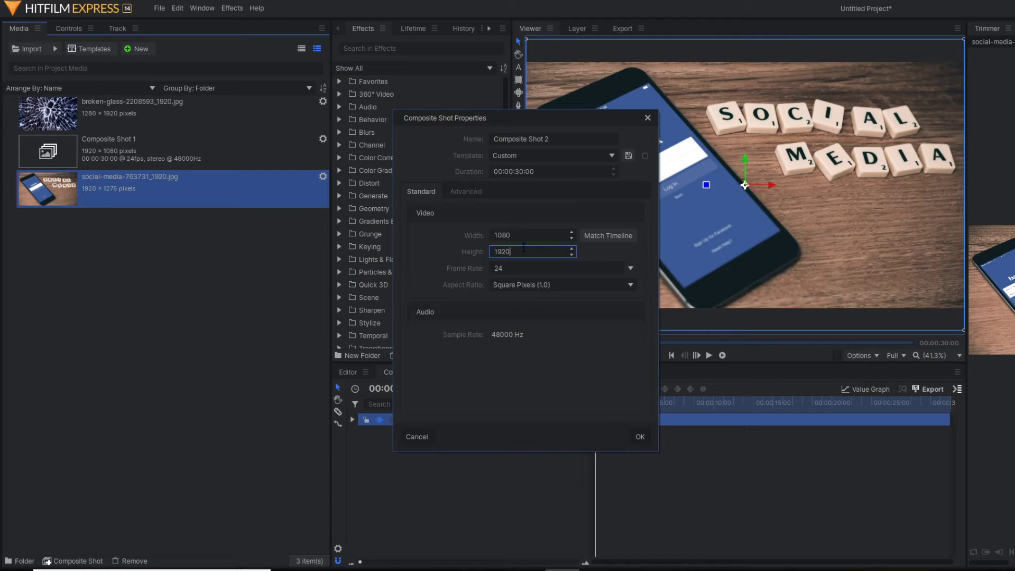
triple_click(565, 140)
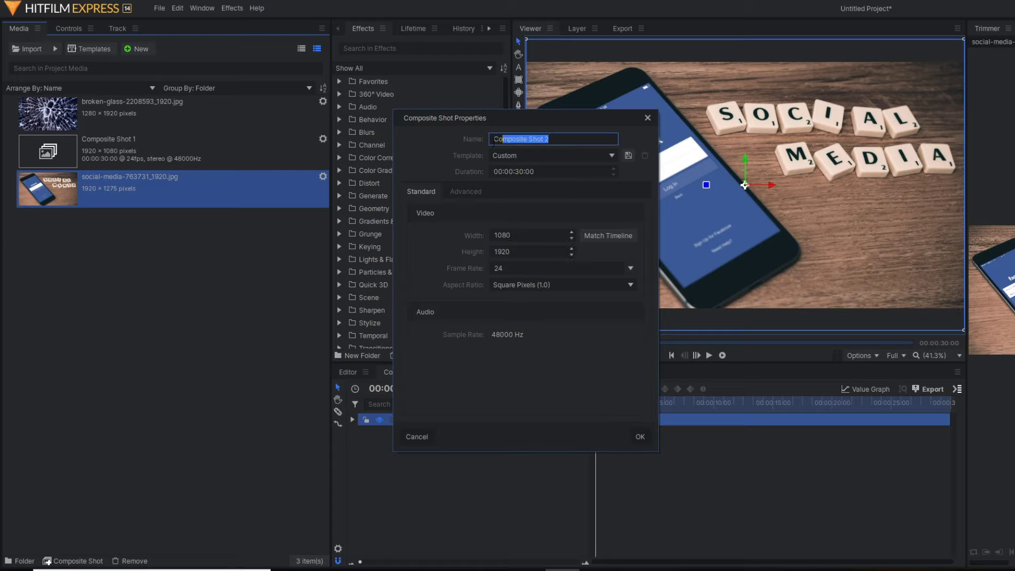
text(screen)
click(637, 440)
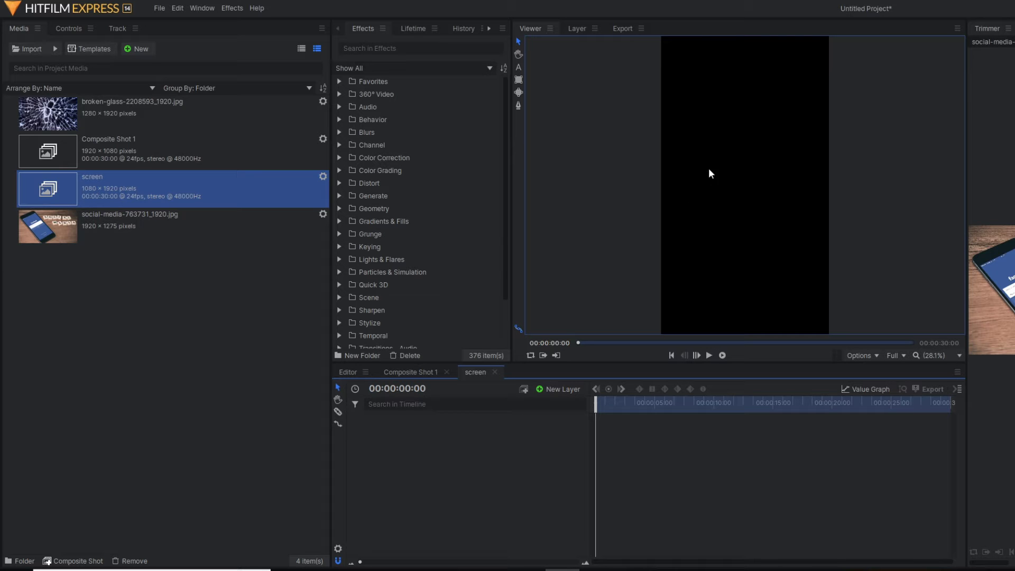
Step: Add the broken-glass image to the screen composite, scale it to fit, and return to Composite Shot 1
drag(473, 387, 416, 444)
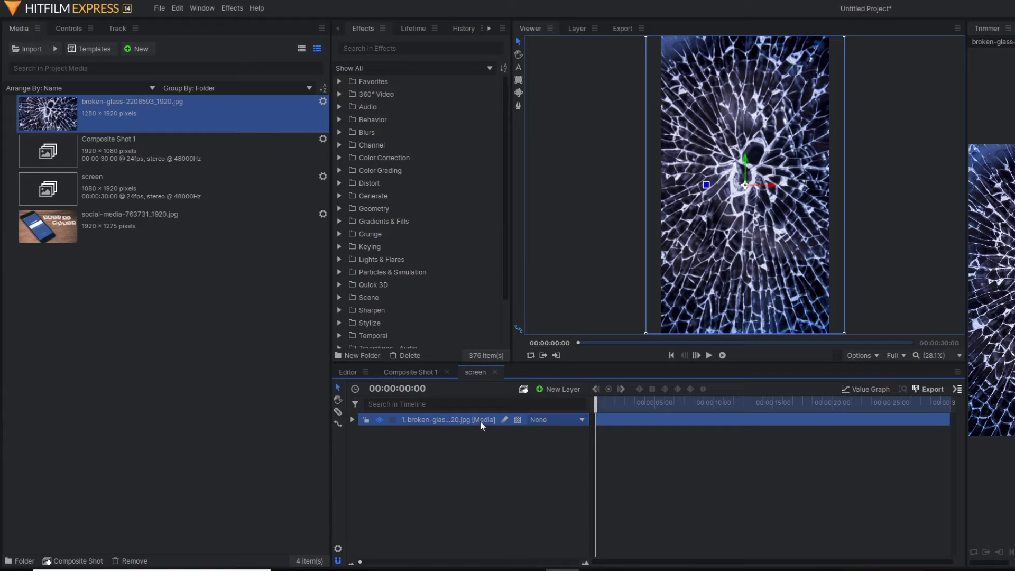
click(353, 421)
click(364, 458)
mouse_move(552, 508)
mouse_down()
mouse_move(470, 508)
mouse_move(493, 509)
mouse_up()
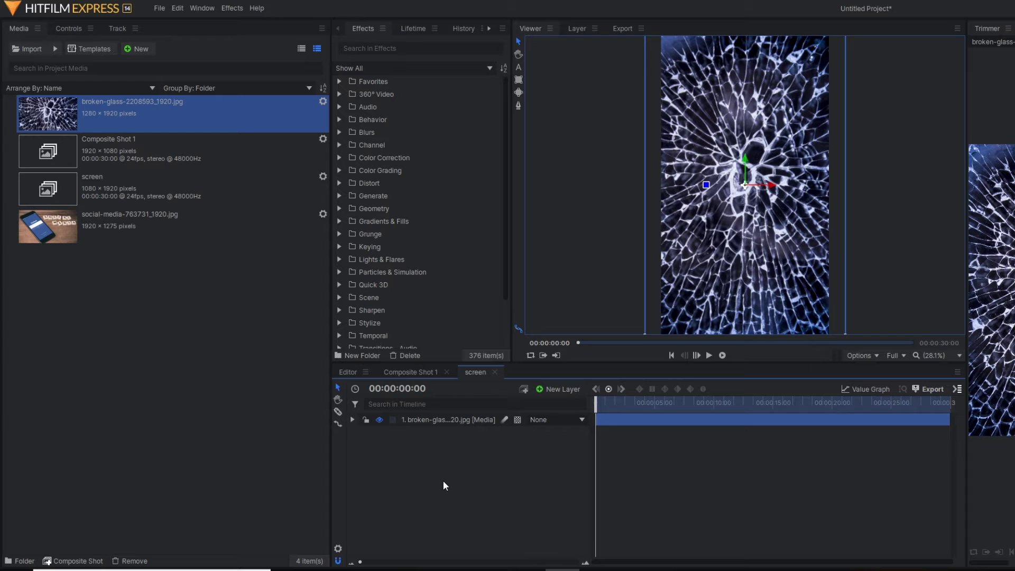
click(443, 480)
click(446, 419)
click(408, 372)
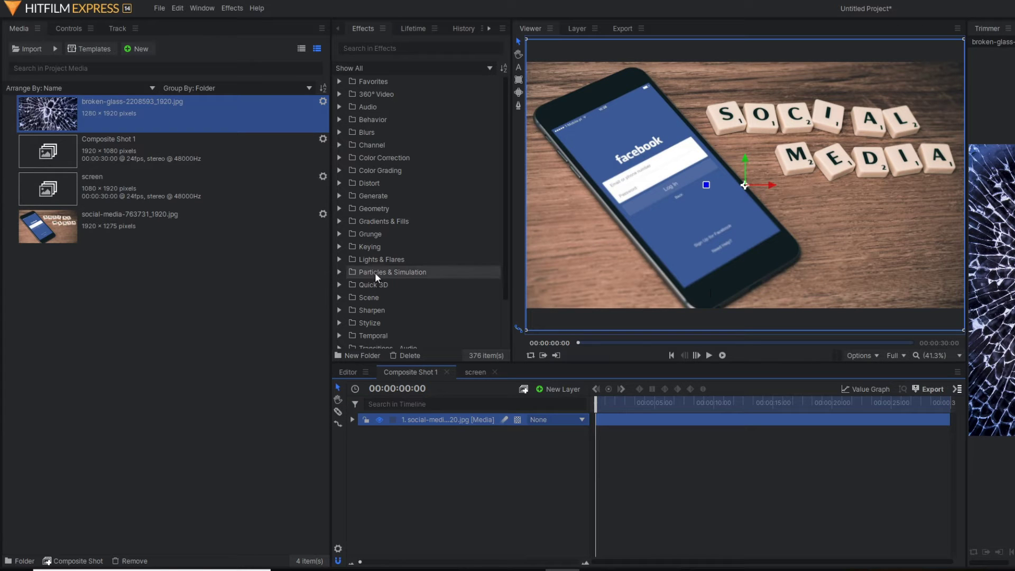
Step: Place the screen composite over the phone photo and shrink it to half size
mouse_move(150, 188)
mouse_down()
mouse_move(372, 323)
mouse_move(441, 420)
mouse_up()
click(352, 420)
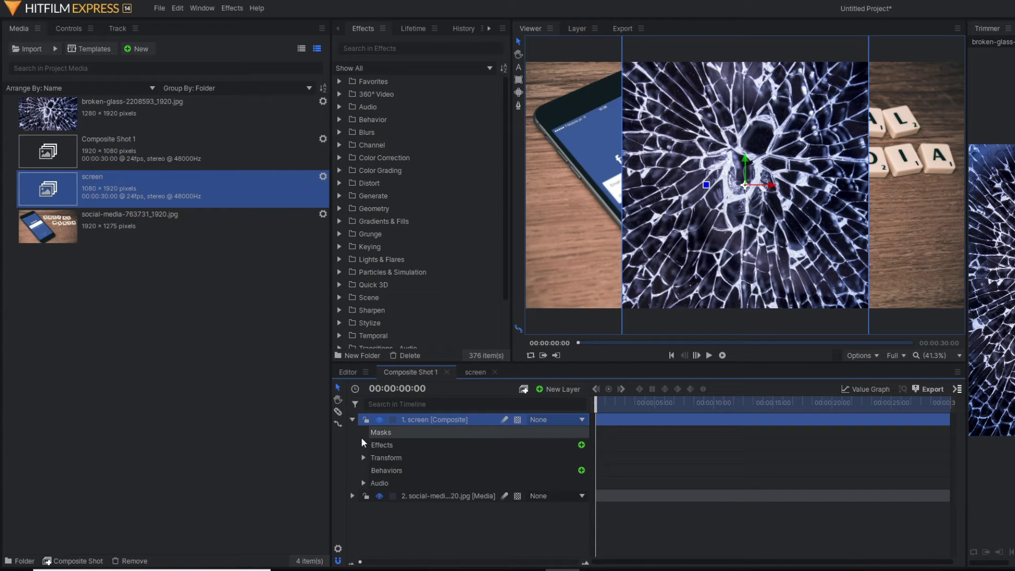
click(363, 458)
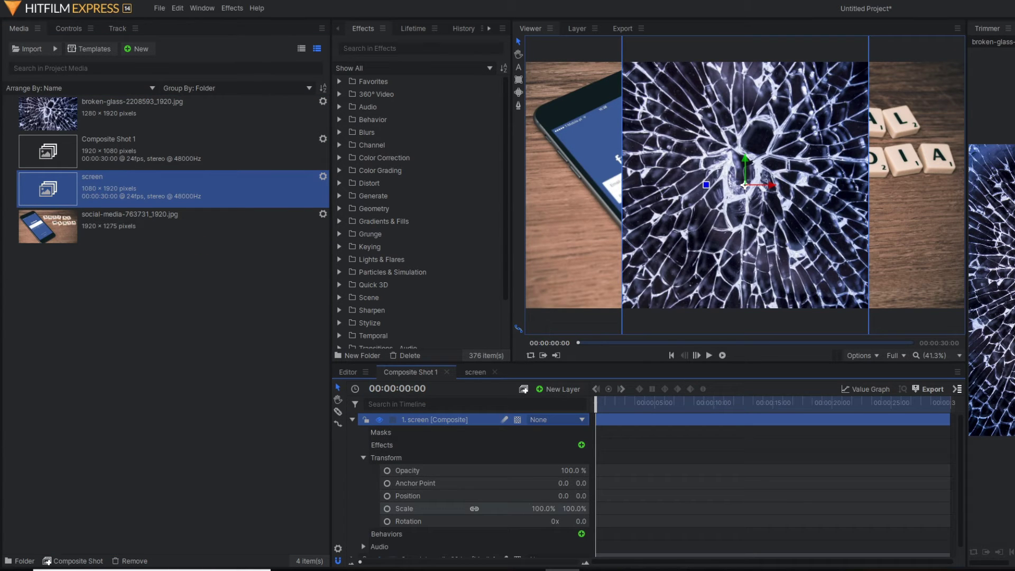
drag(534, 508, 475, 508)
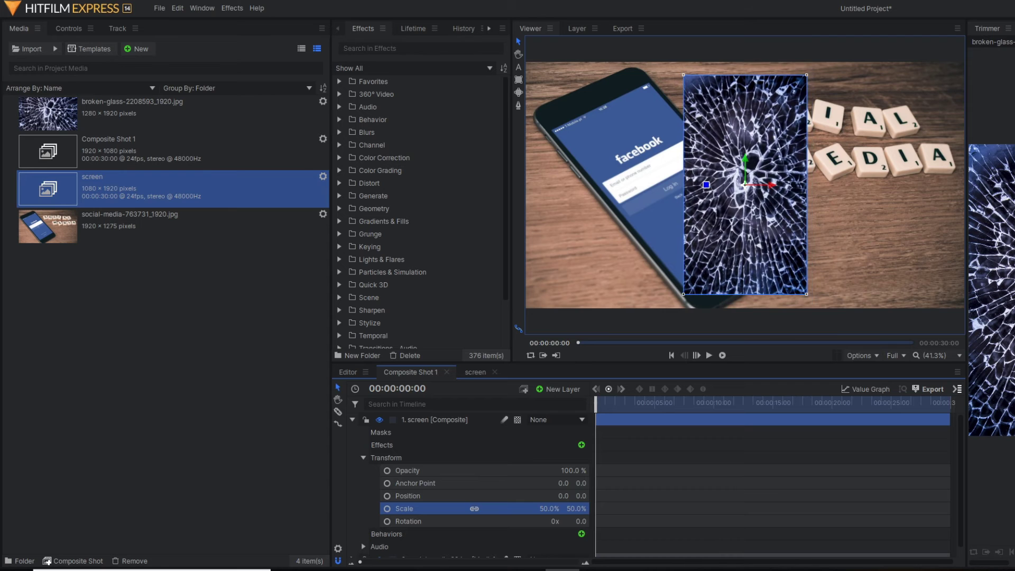
click(379, 457)
click(428, 420)
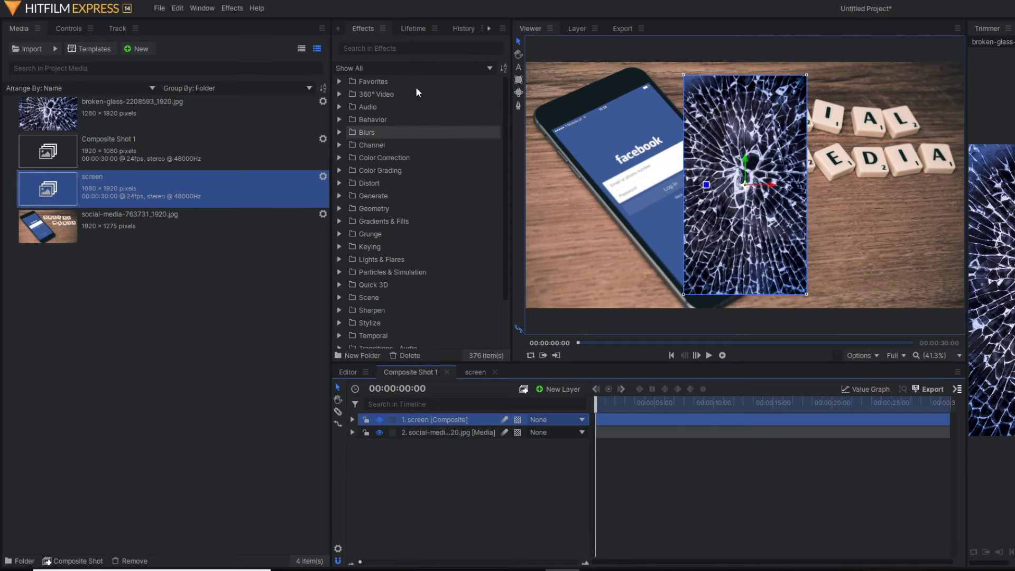
Step: Apply Quad Warp and pin the glass corners onto the phone screen corners
click(416, 48)
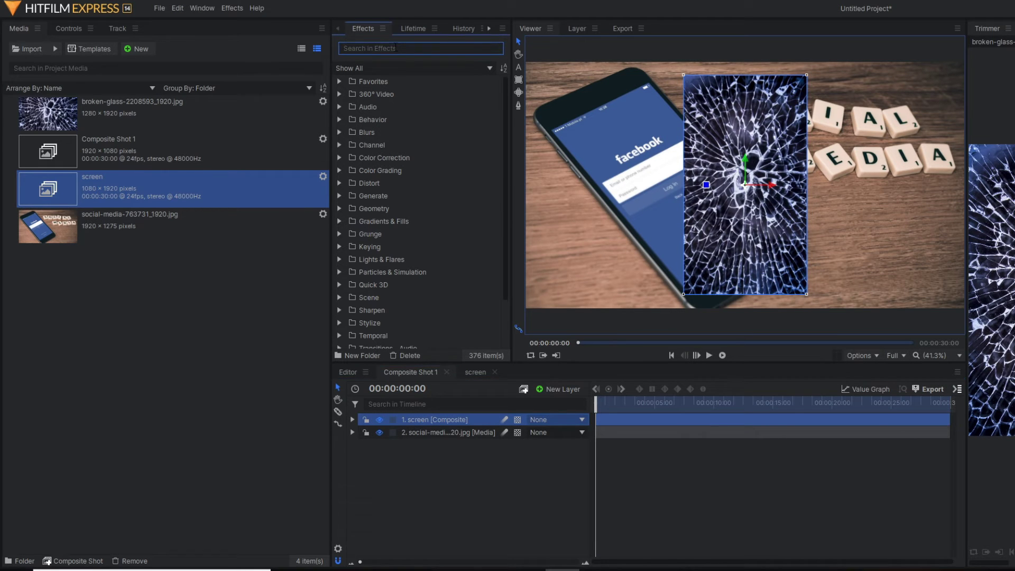
text(quad)
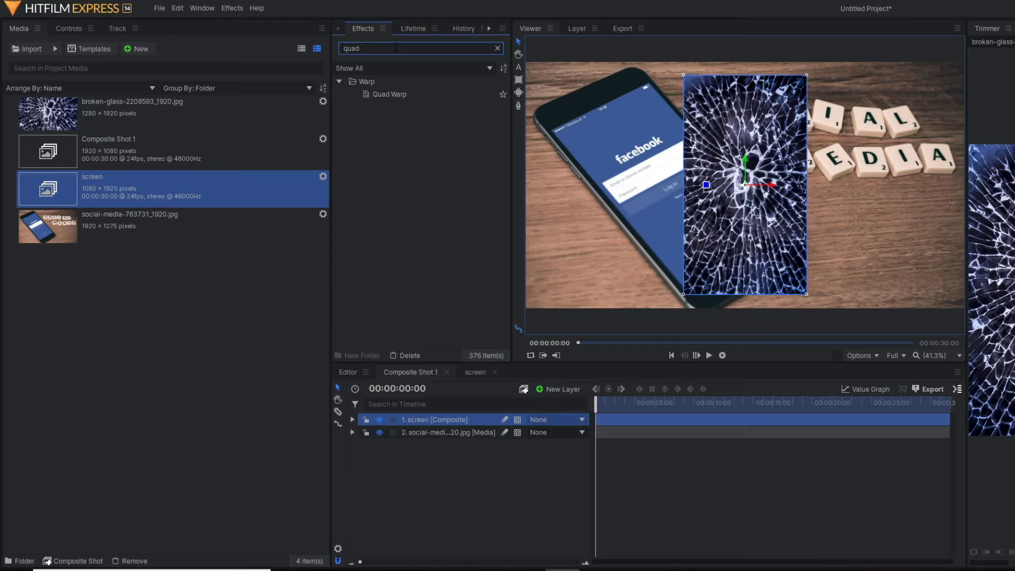
drag(389, 94, 417, 419)
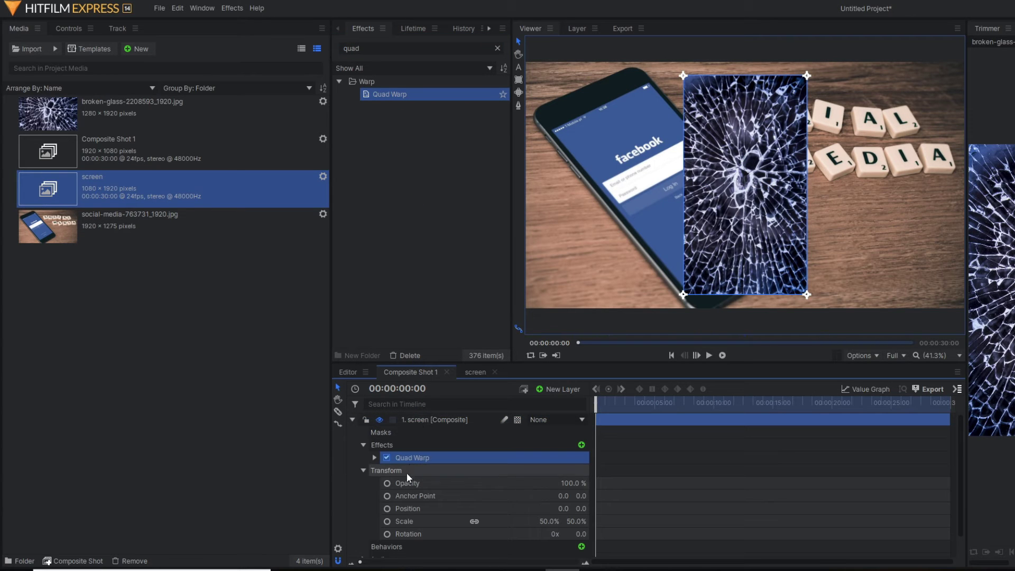
drag(684, 77, 556, 129)
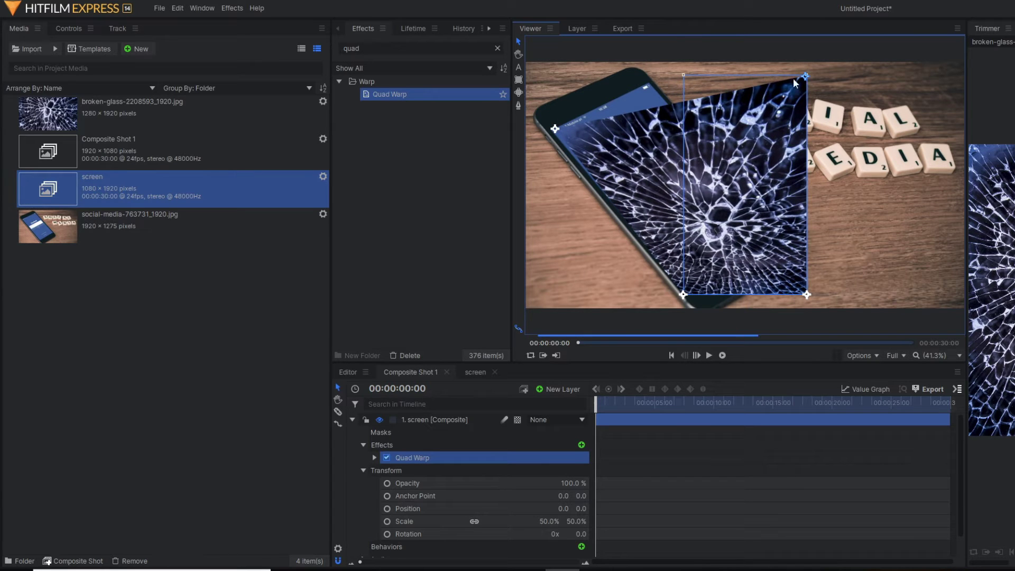
drag(806, 76, 651, 79)
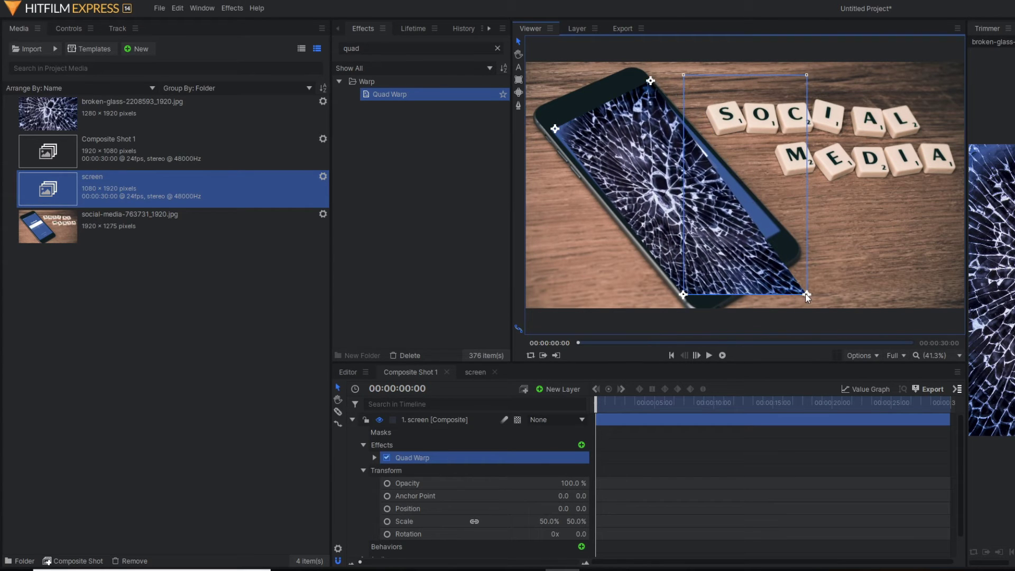
drag(807, 295, 781, 231)
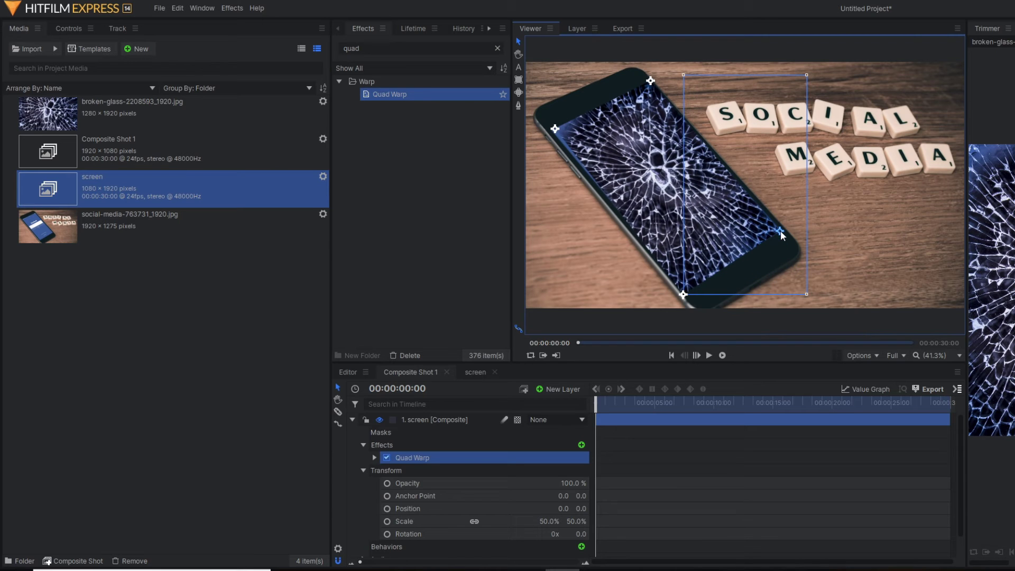
drag(550, 128, 551, 129)
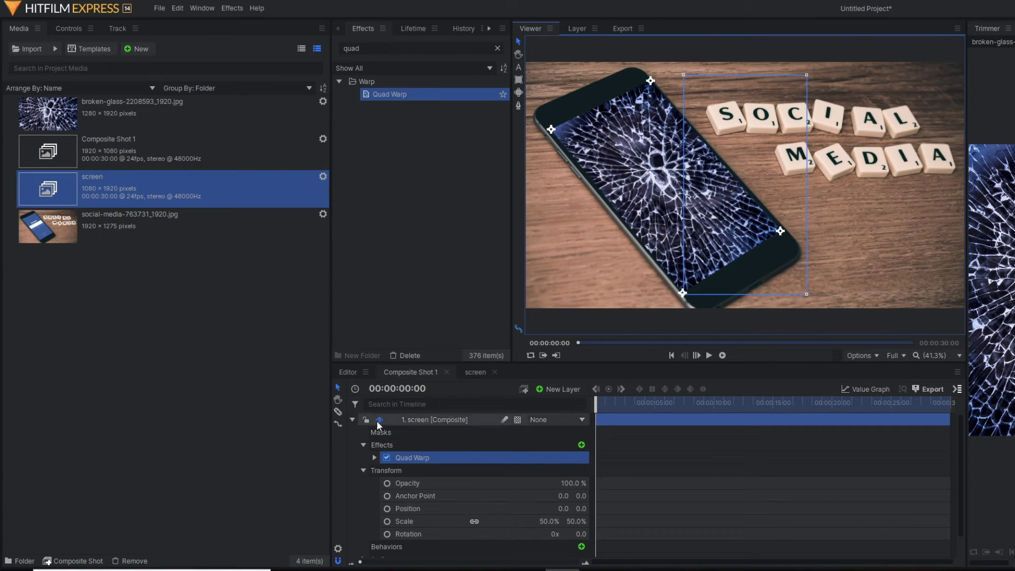
click(352, 419)
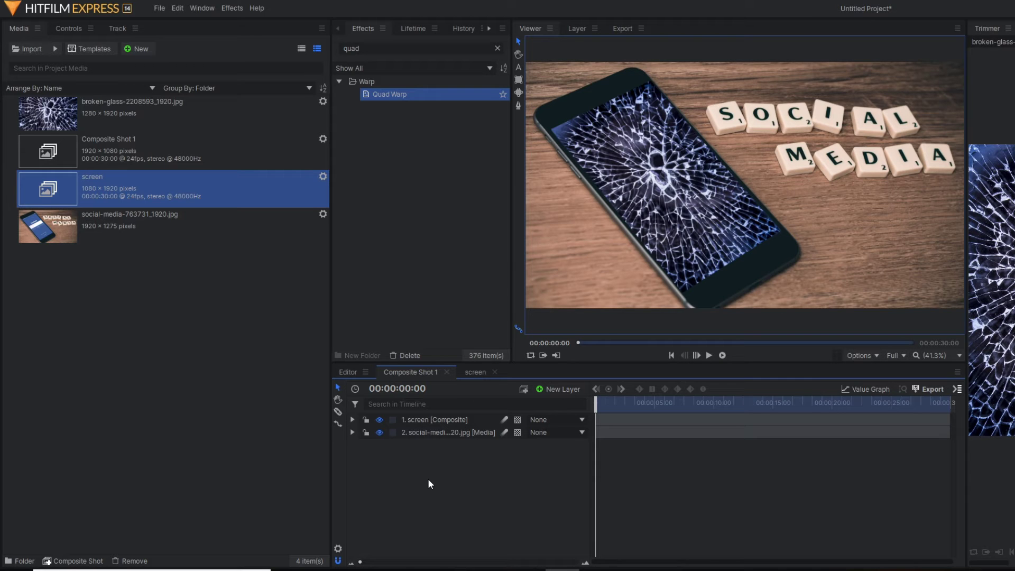
Step: Set the screen layer's blend mode to Lighten and preview the result
click(428, 420)
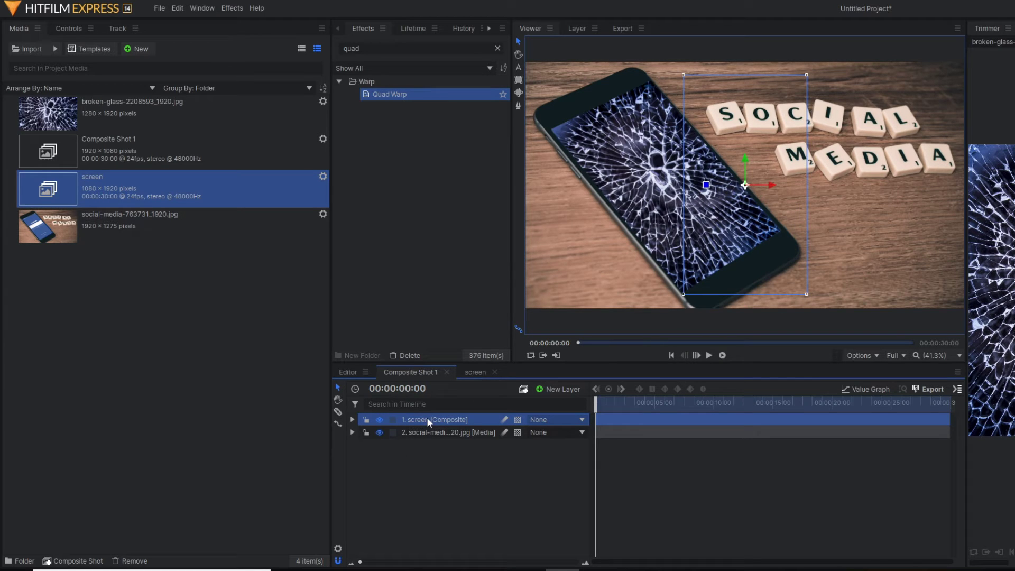
right_click(428, 421)
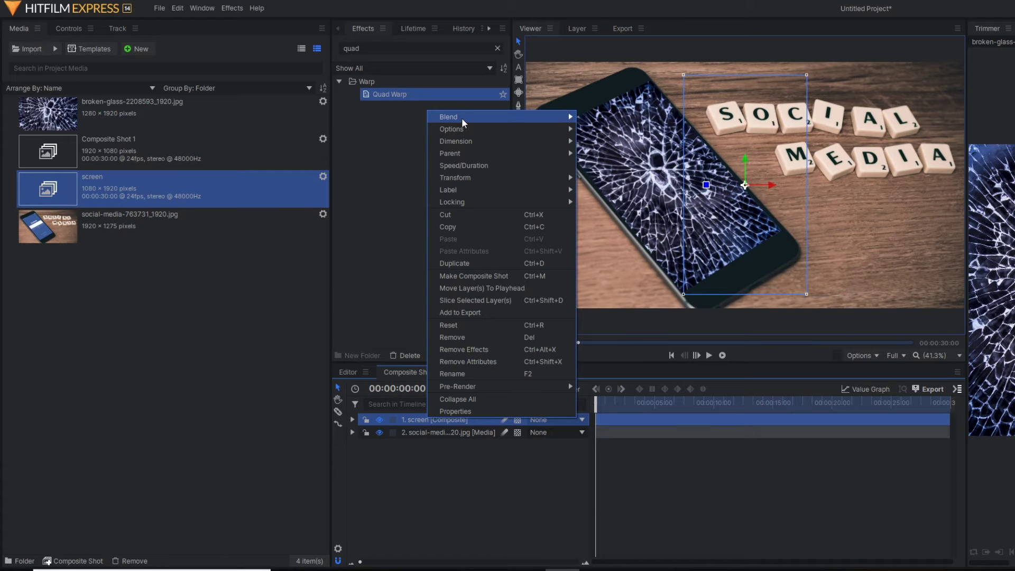
mouse_move(476, 117)
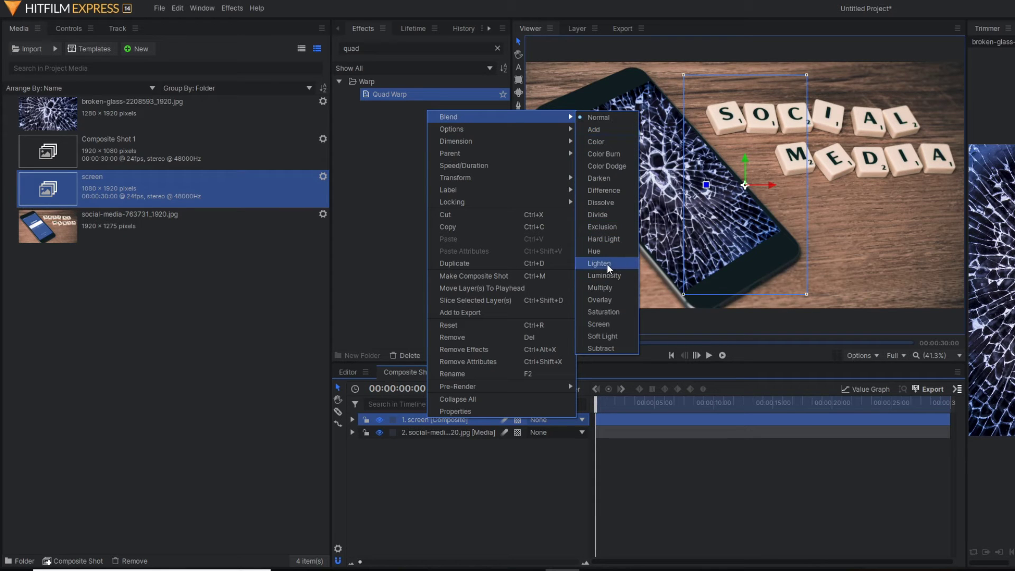
click(607, 263)
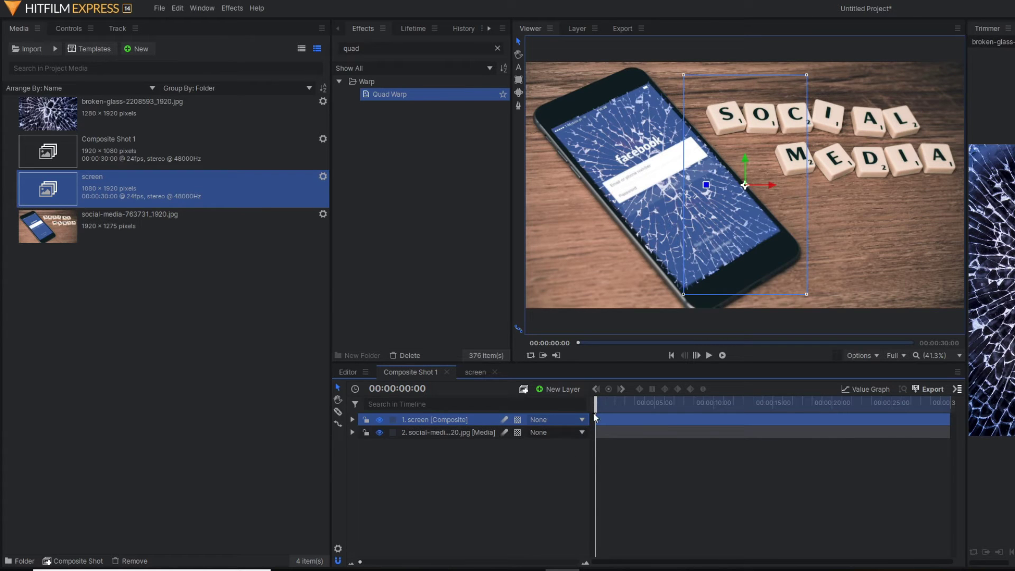
click(710, 355)
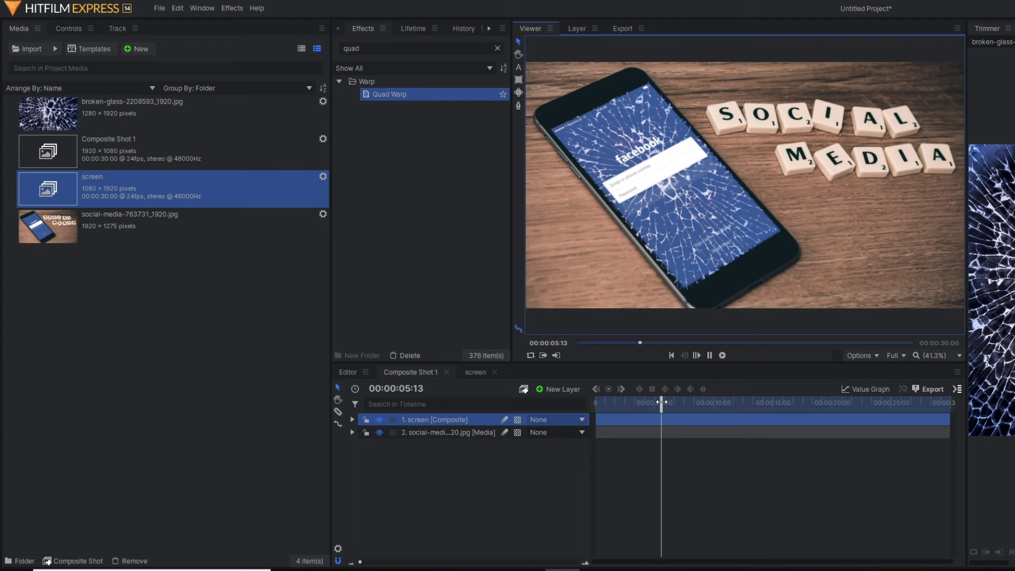
click(709, 355)
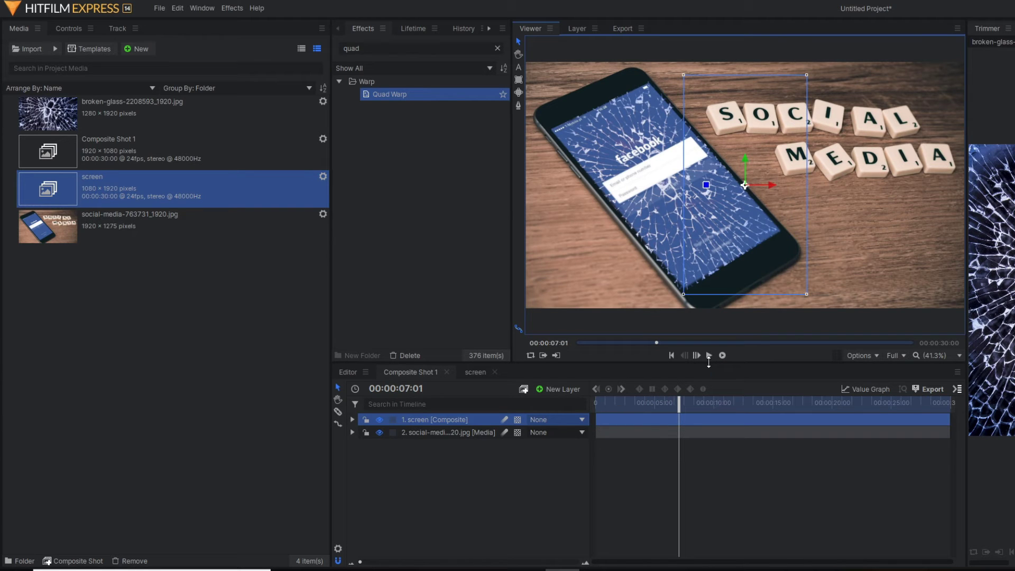
click(609, 403)
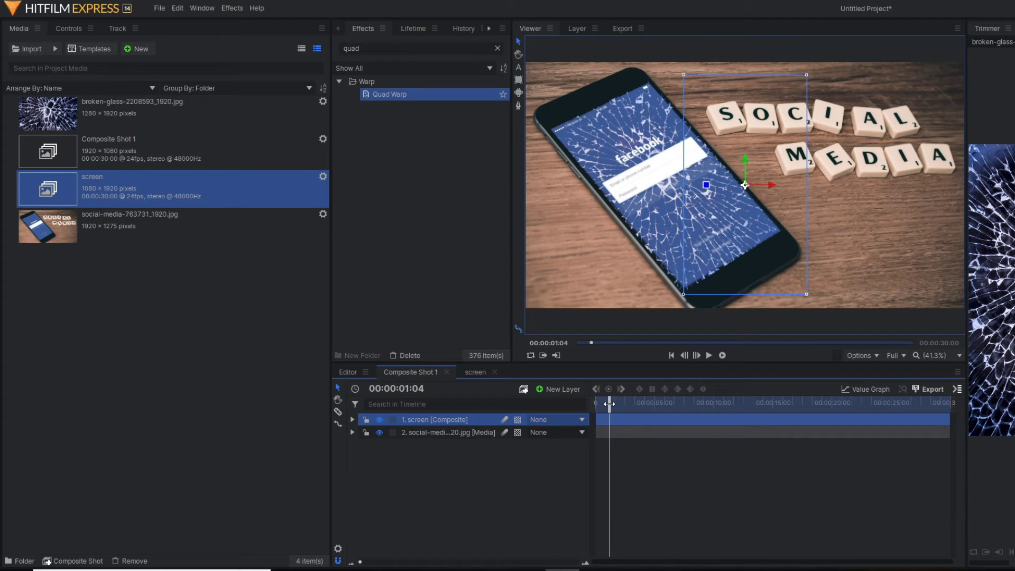
drag(609, 402, 595, 403)
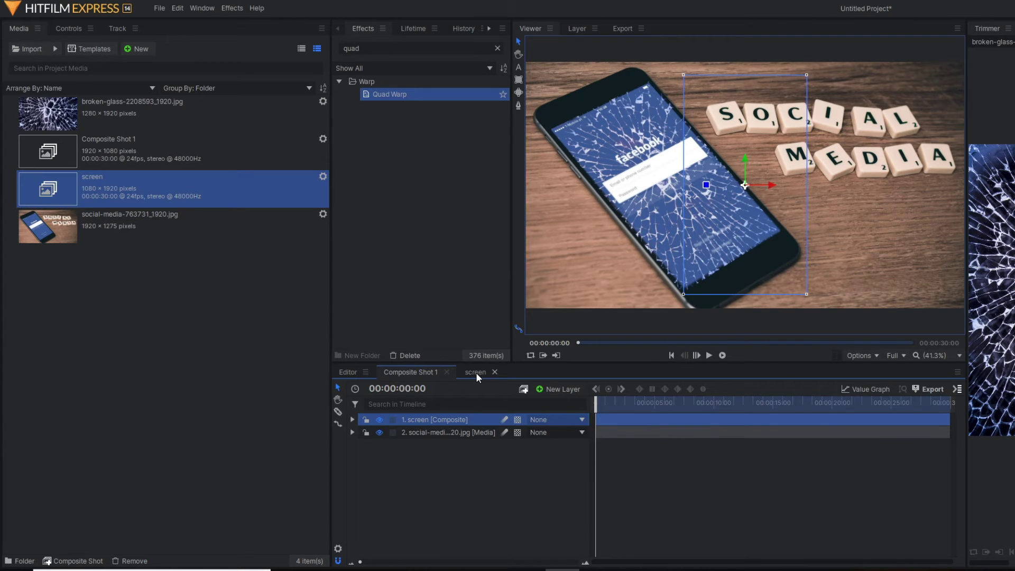
Step: In the screen composite, draw a four-point polygon mask along the broken-glass layer's bottom
click(476, 376)
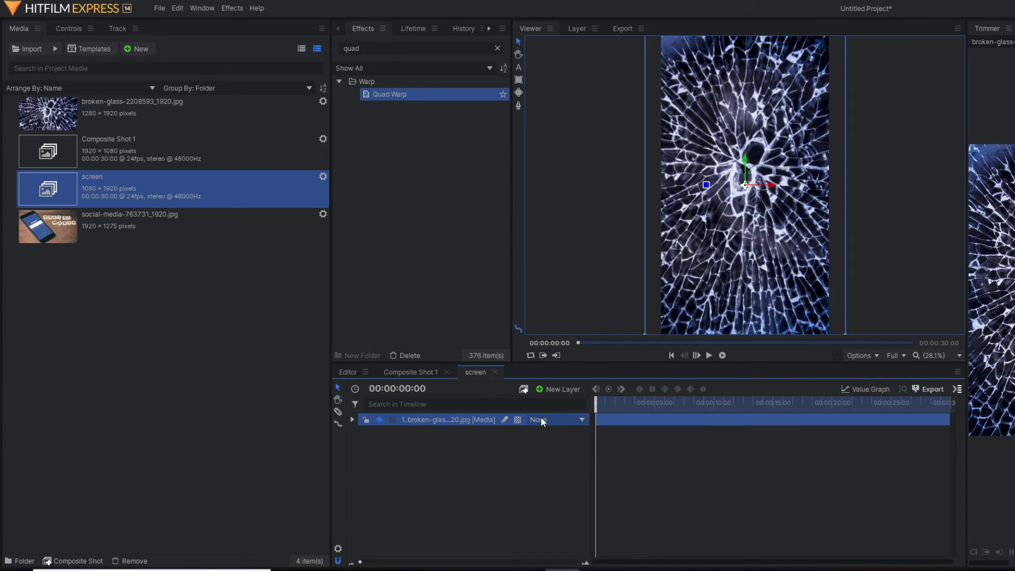
scroll(775, 247, down, 2)
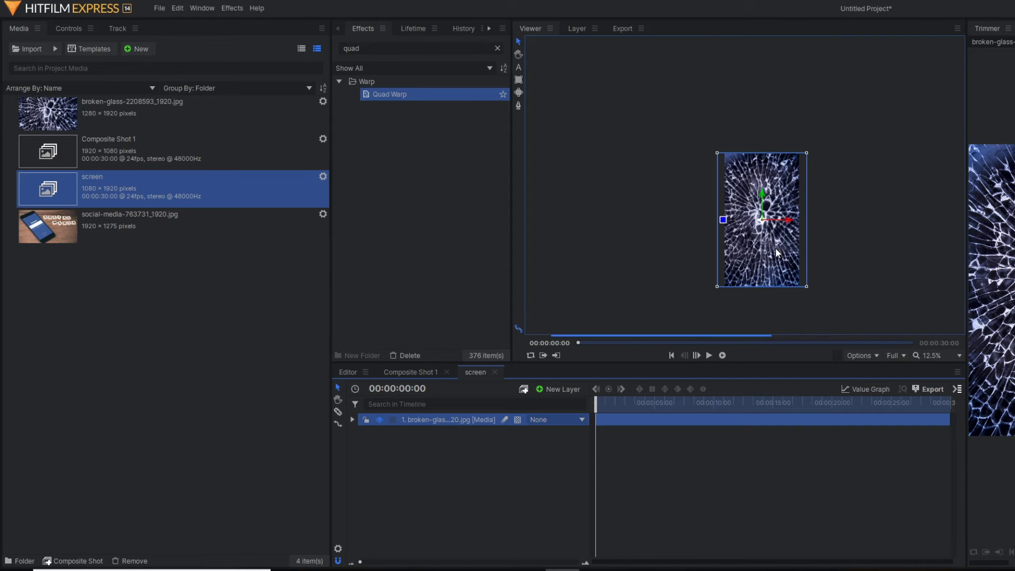
scroll(775, 248, up, 1)
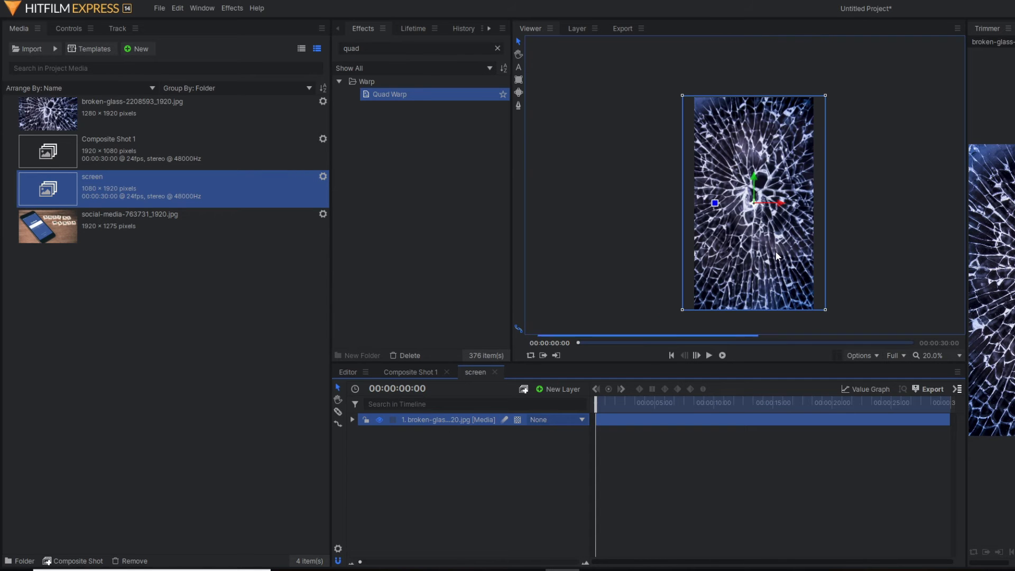
click(519, 107)
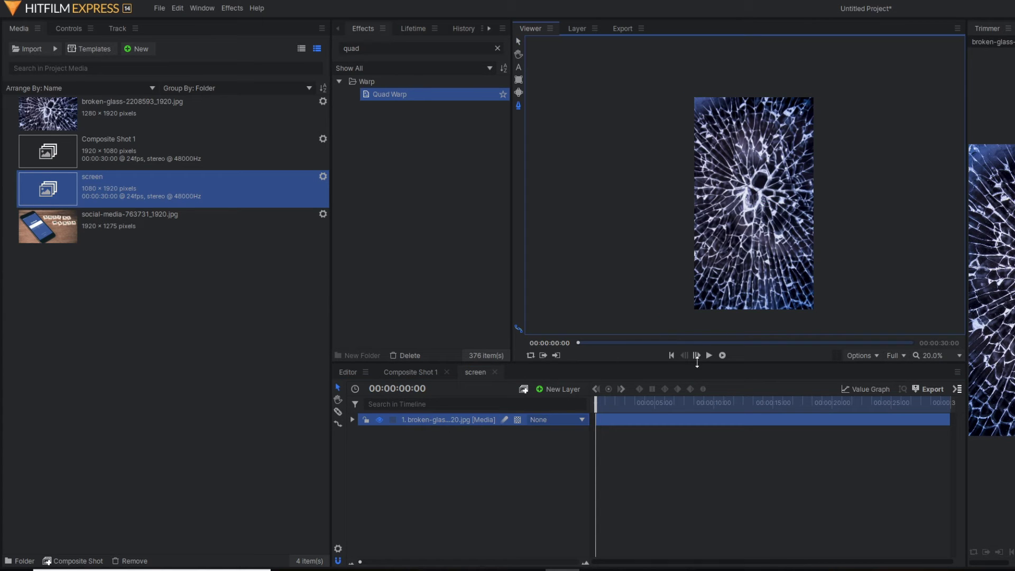
click(686, 326)
click(827, 322)
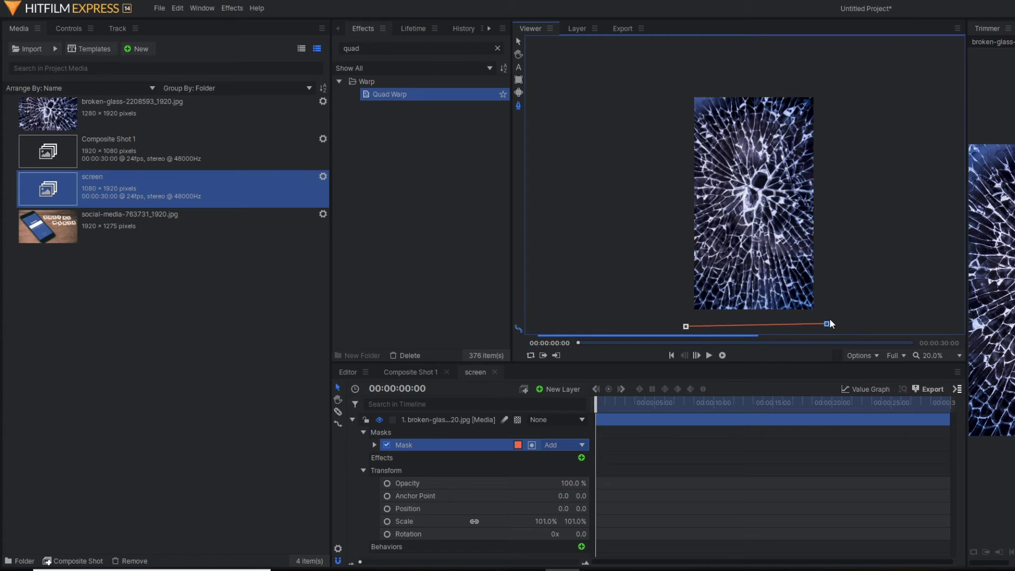
click(829, 314)
click(679, 318)
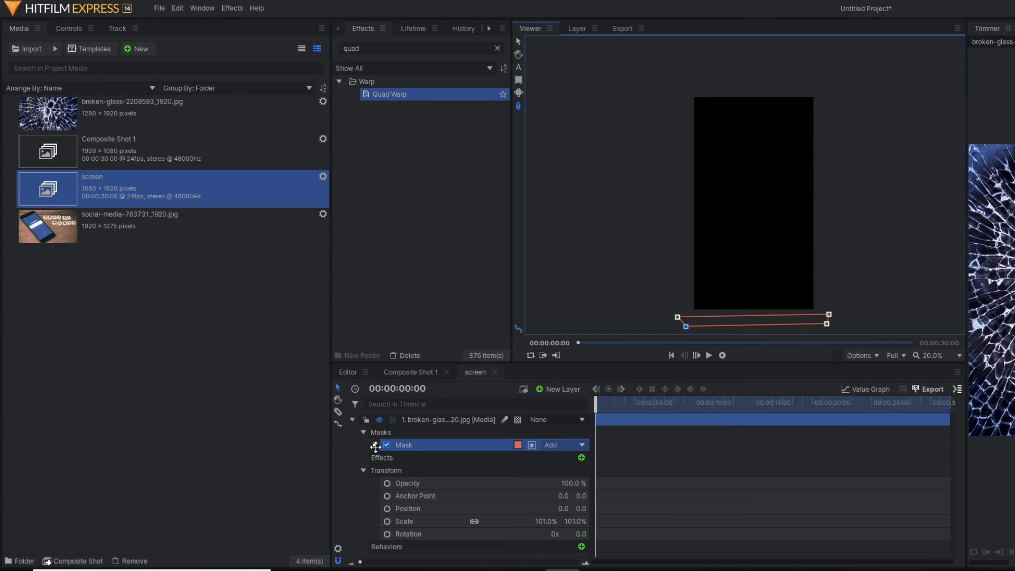
click(374, 445)
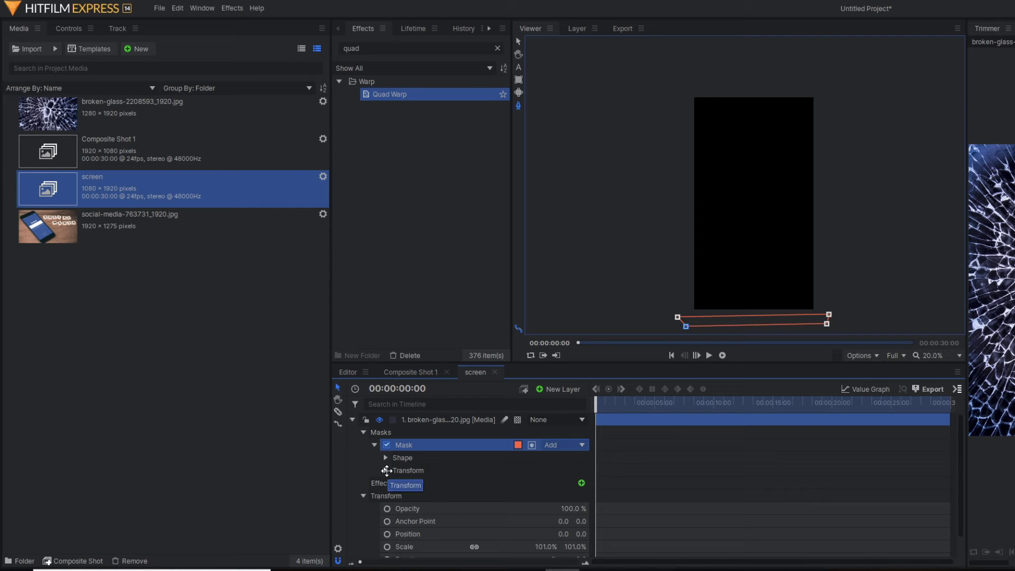
Step: Keyframe the mask path so its top corners rise above the glass by 00:00:22:22
click(387, 470)
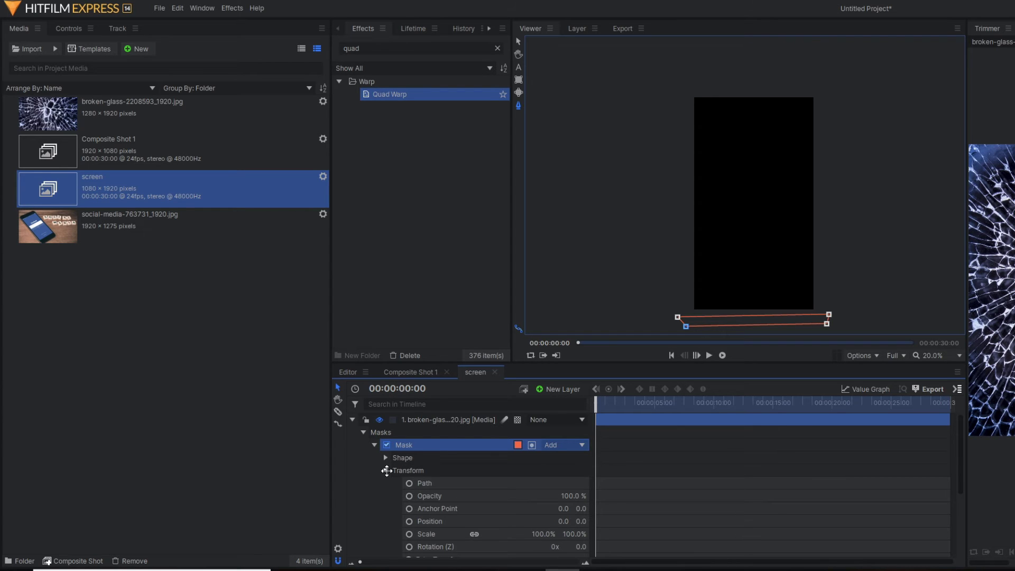
click(410, 483)
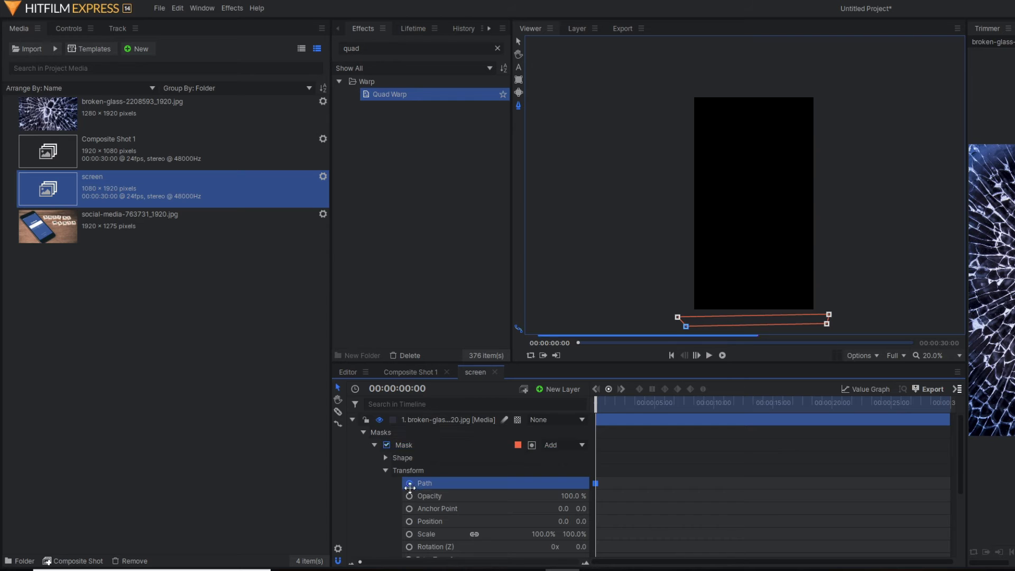
drag(599, 408, 867, 453)
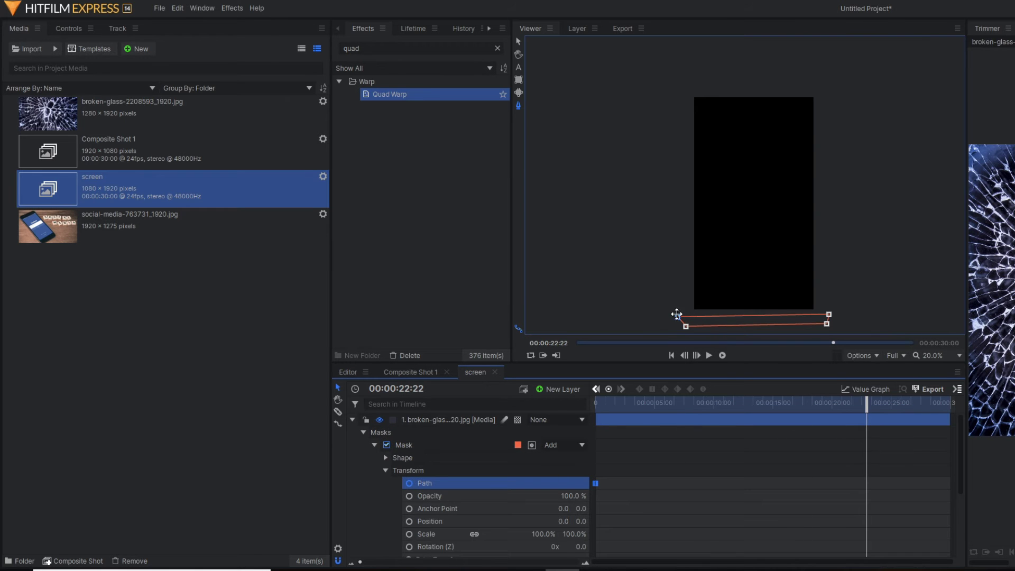
drag(678, 317, 681, 260)
drag(828, 314, 833, 227)
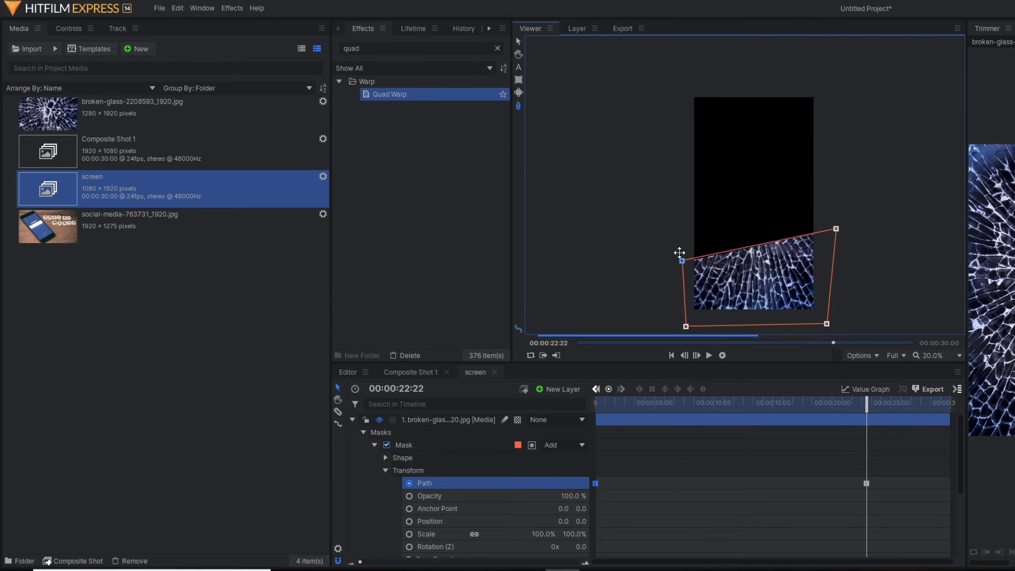
drag(681, 256, 675, 170)
drag(837, 226, 841, 157)
drag(675, 170, 676, 82)
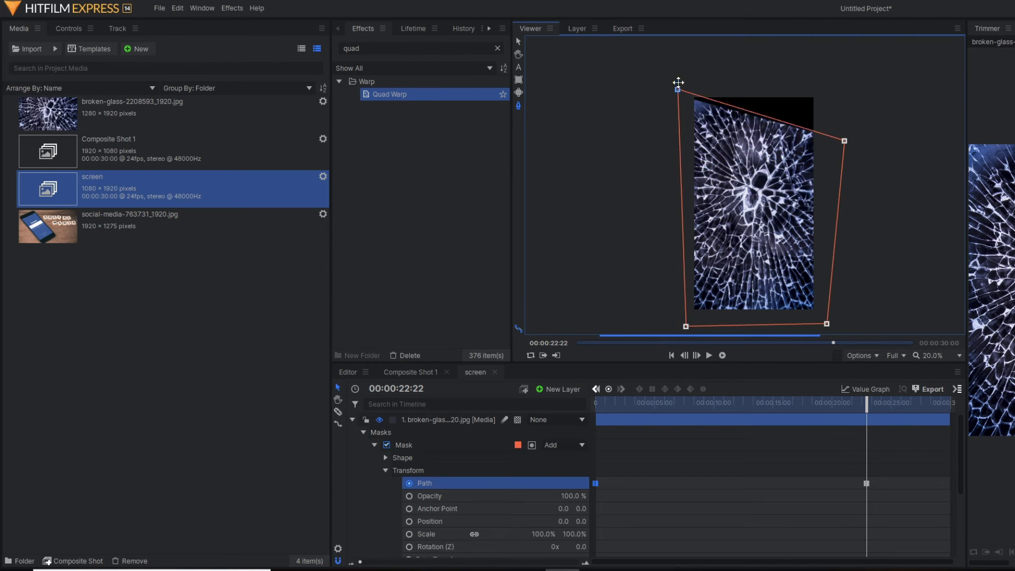
drag(843, 143, 835, 92)
Step: Play the mask reveal animation from the start
drag(609, 402, 567, 401)
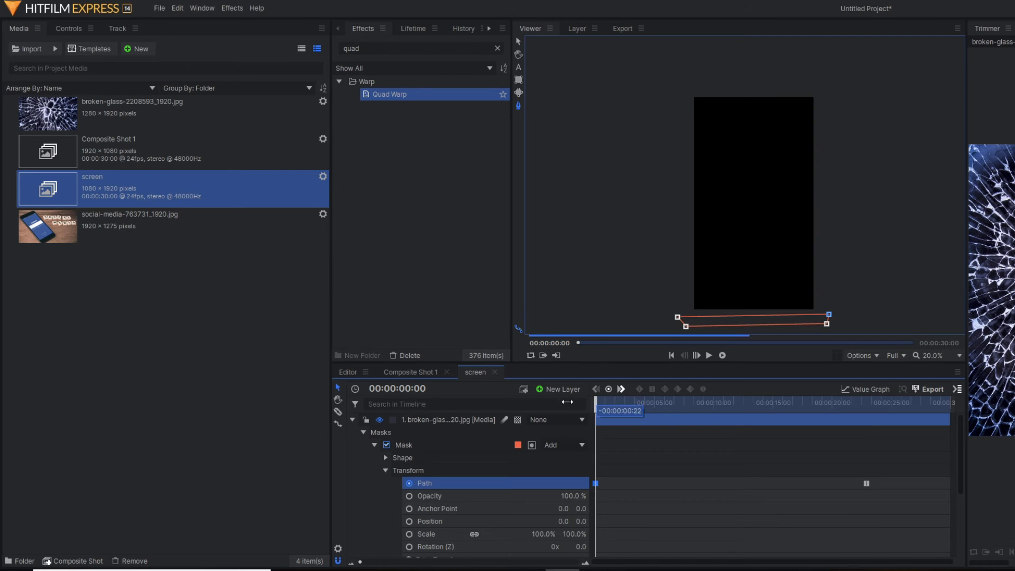
click(709, 356)
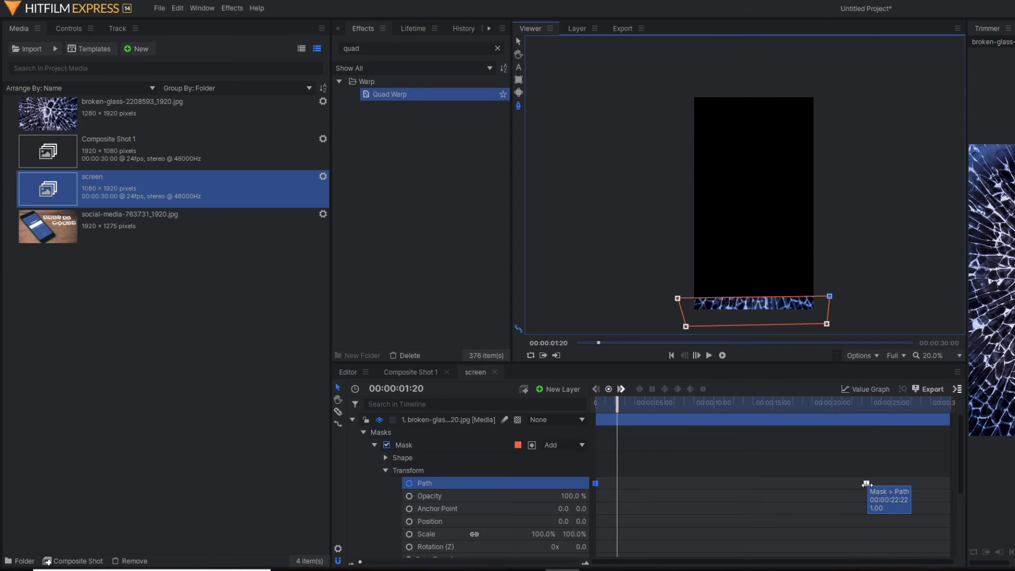
click(602, 403)
click(709, 356)
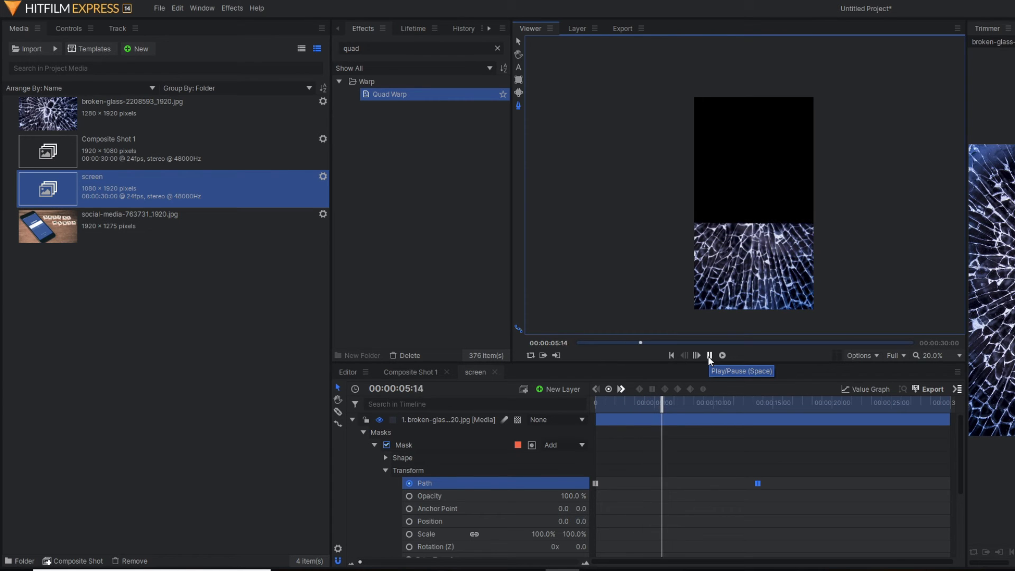
click(709, 356)
Step: Move the mask's end keyframe earlier and replay the faster crack reveal
drag(757, 483, 702, 483)
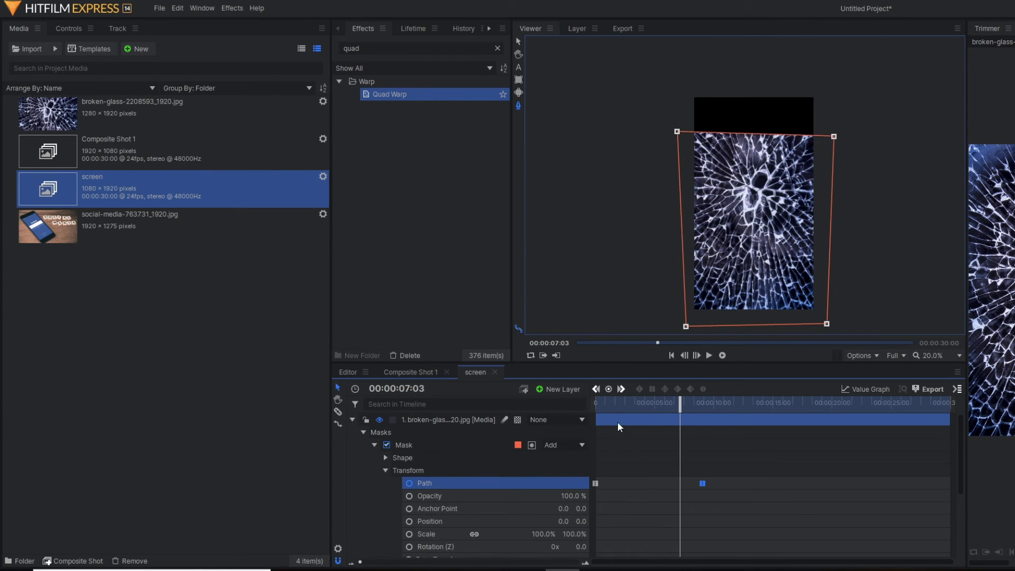
drag(618, 403, 589, 403)
click(708, 355)
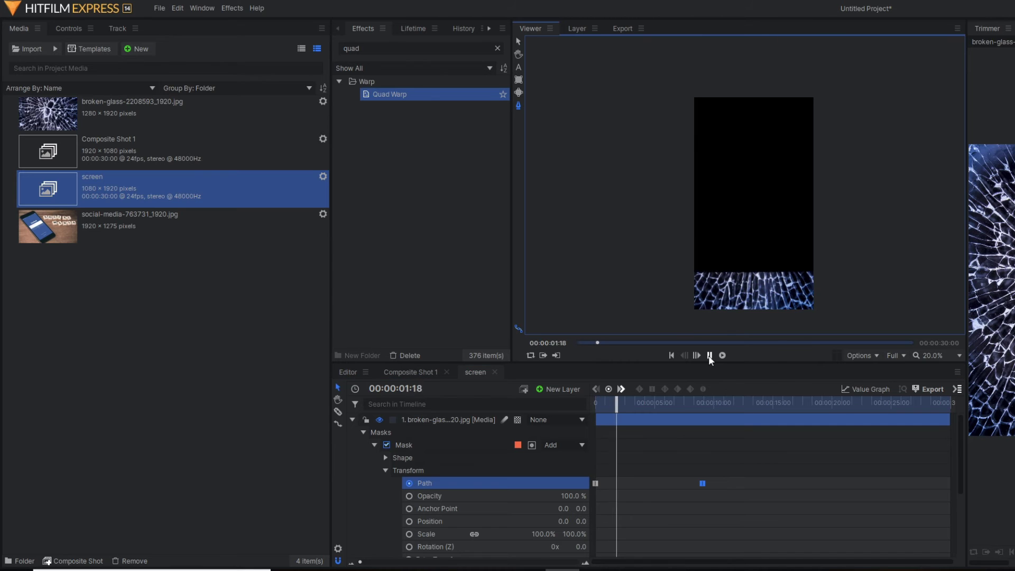
click(710, 356)
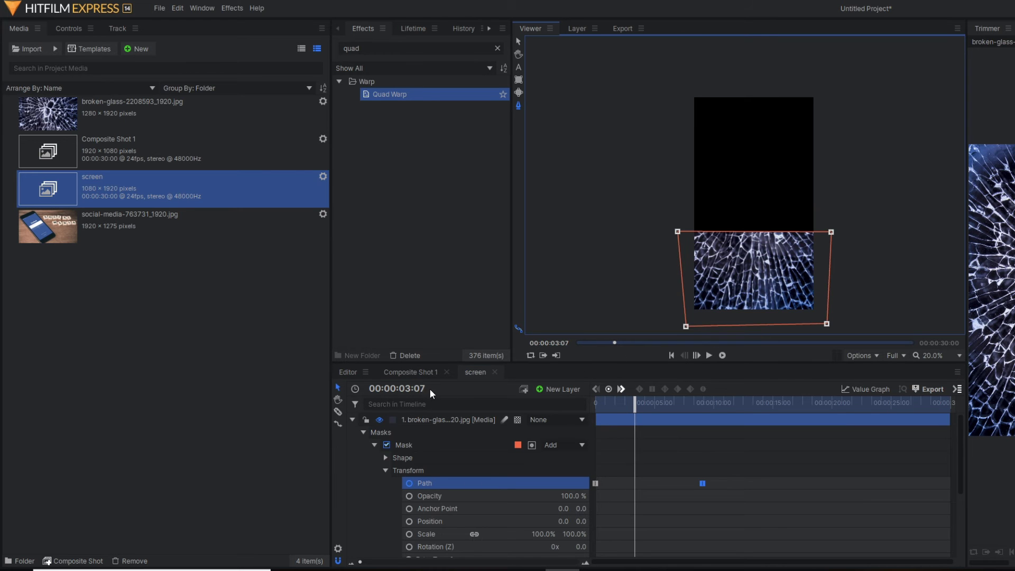
Step: Scrub and play Composite Shot 1 to preview cracks spreading across the phone screen
click(403, 371)
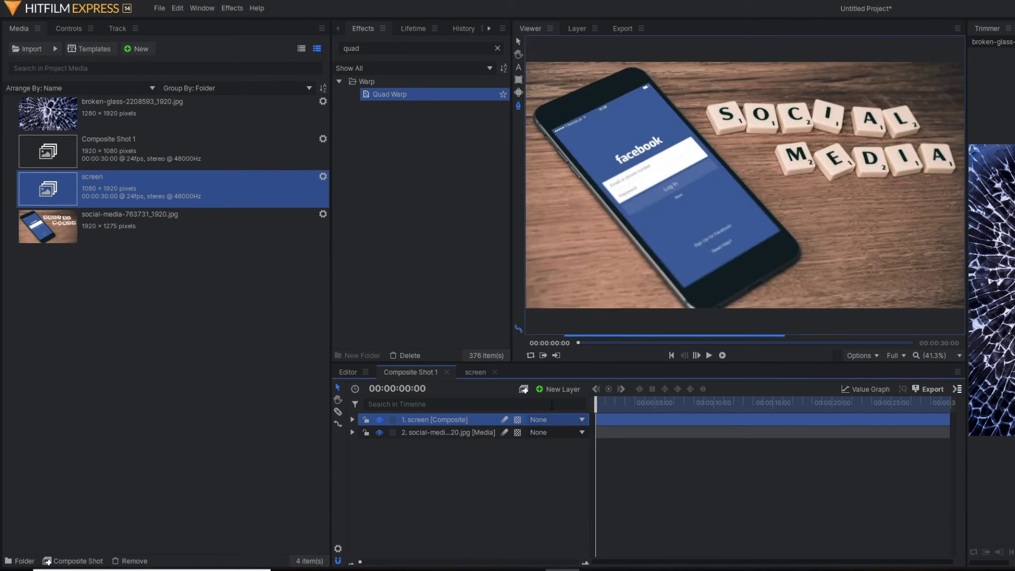
drag(601, 404, 674, 429)
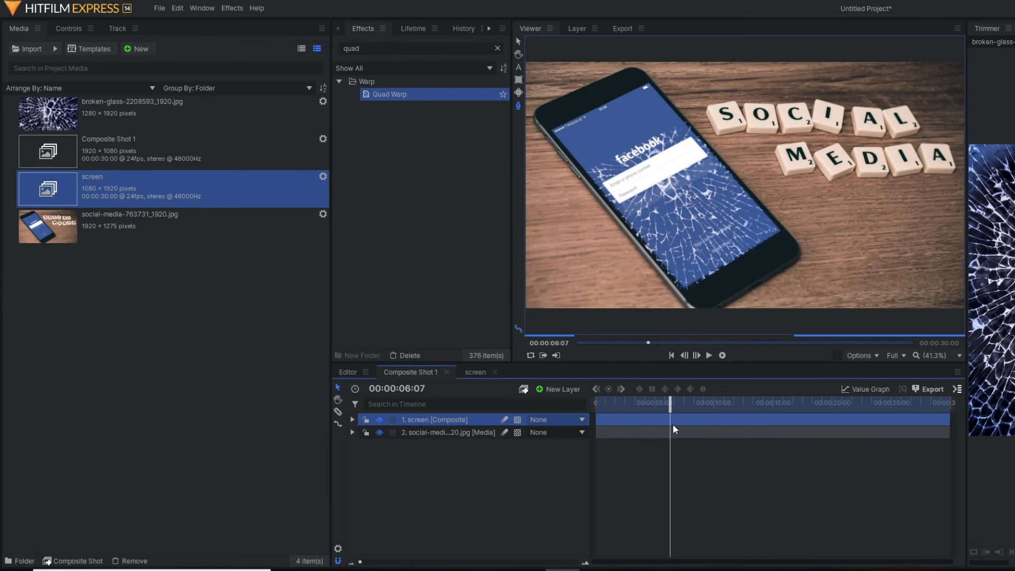
drag(609, 406, 520, 402)
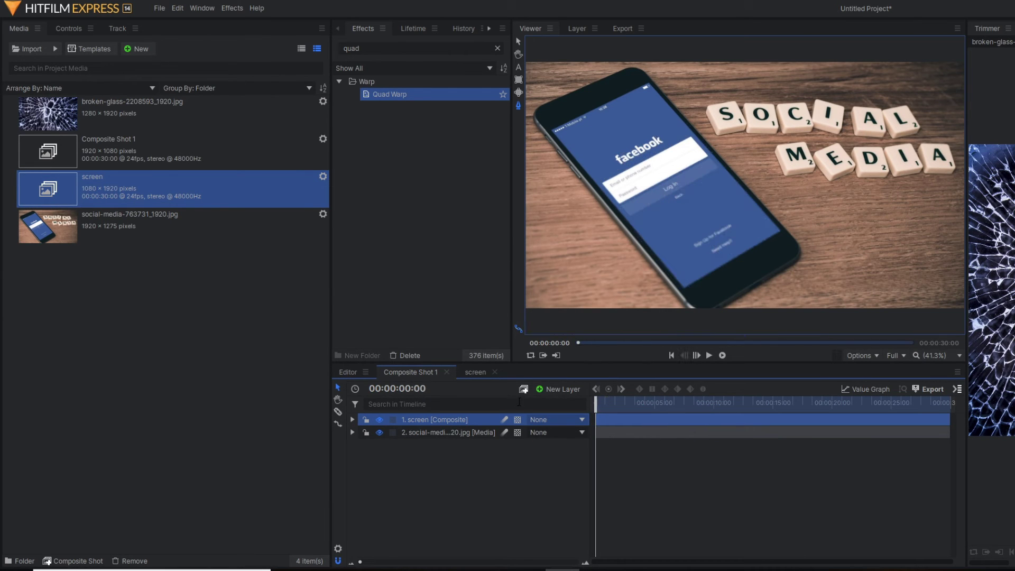
click(708, 355)
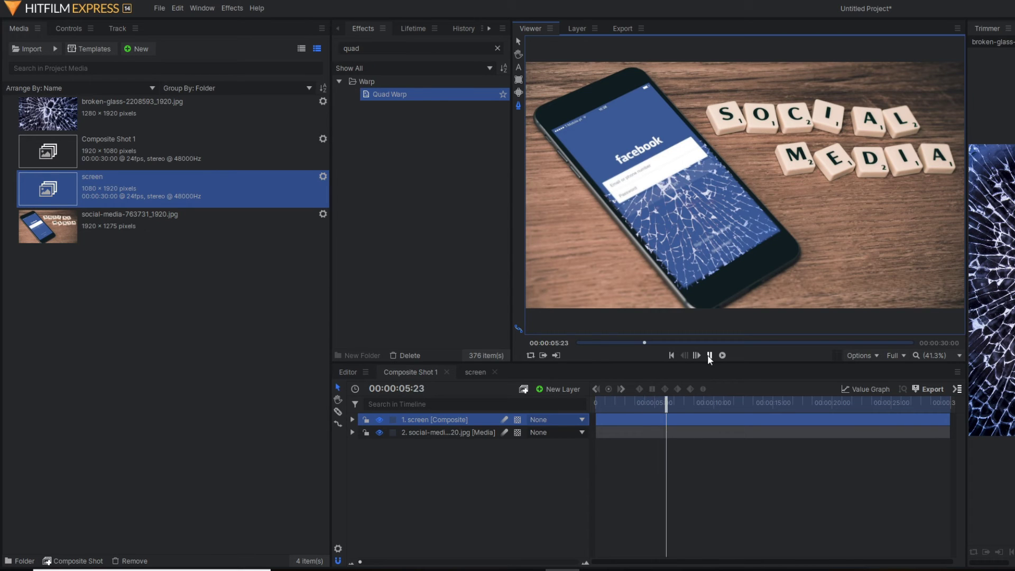
click(707, 355)
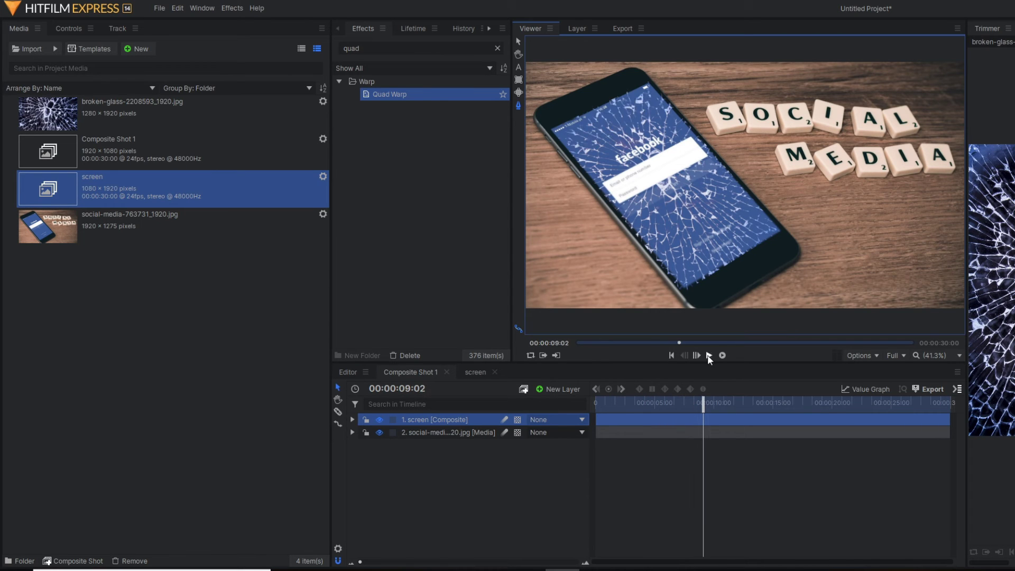
Step: Apply Brightness & Contrast to the broken-glass layer with Contrast set to 57
click(476, 372)
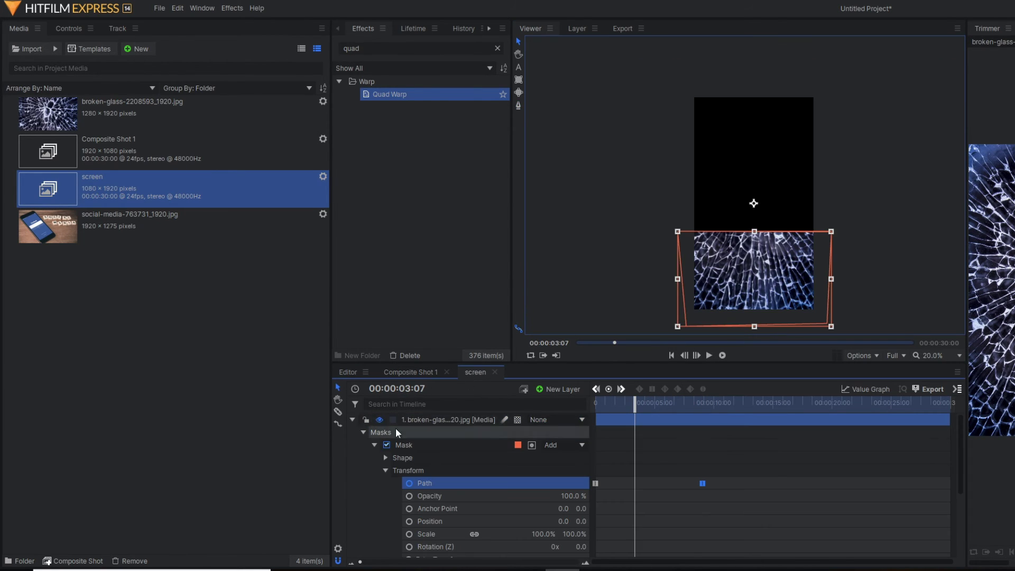
click(352, 420)
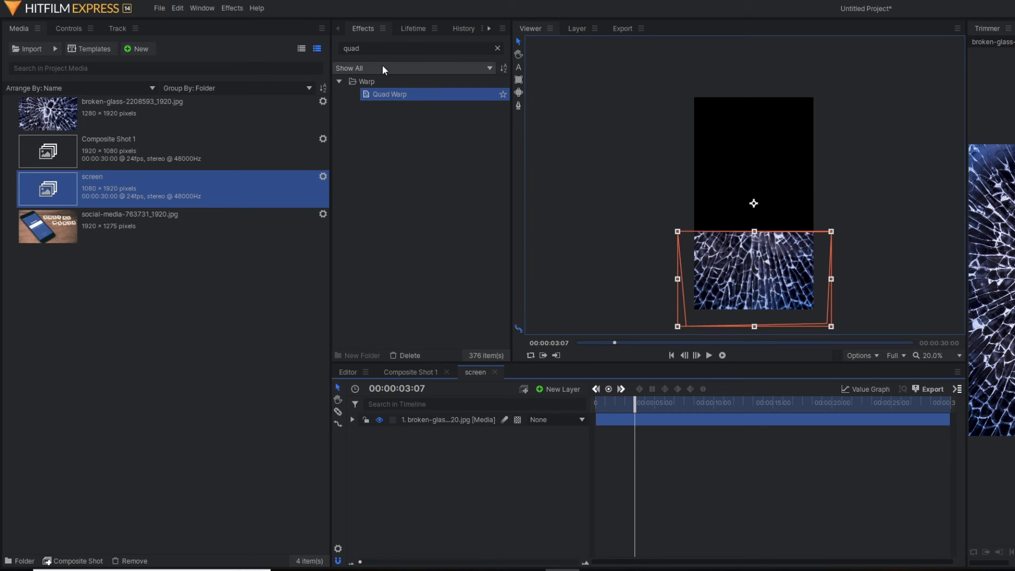
click(358, 48)
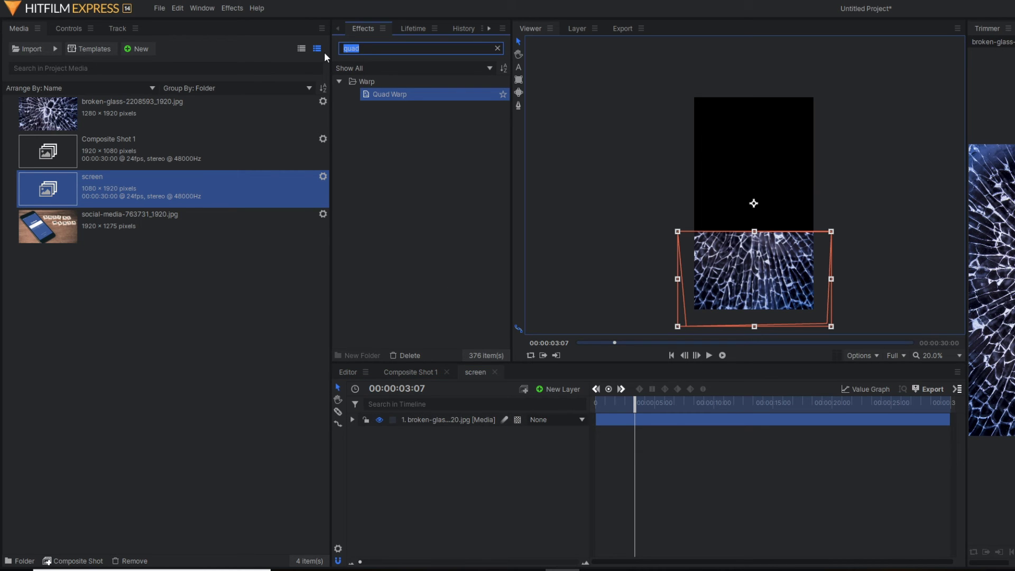
text(cotras)
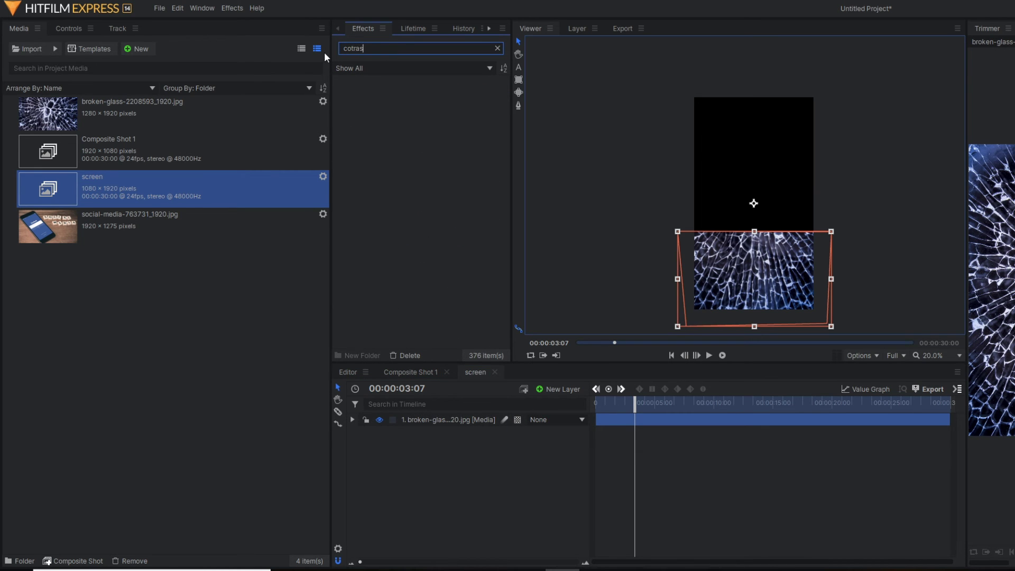
key(BackSpace)
key(BackSpace)
key(BackSpace)
text(brig)
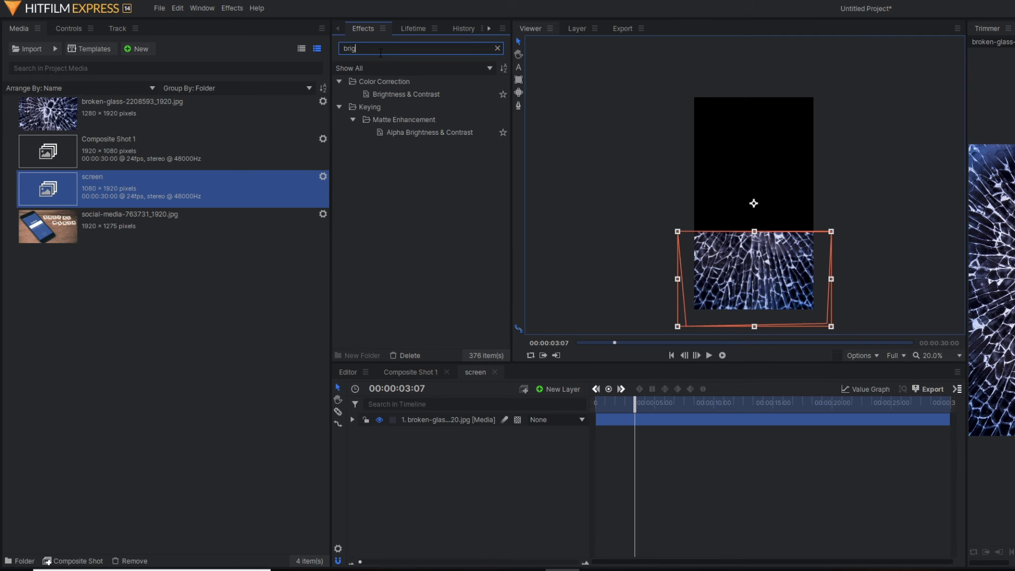
drag(434, 94, 424, 388)
drag(422, 425, 421, 425)
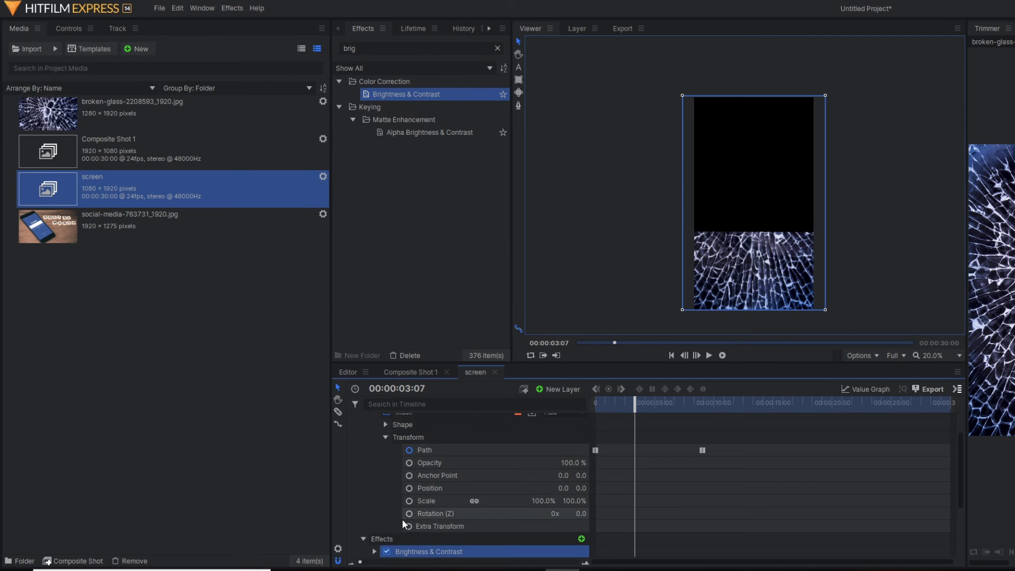
drag(579, 501, 627, 499)
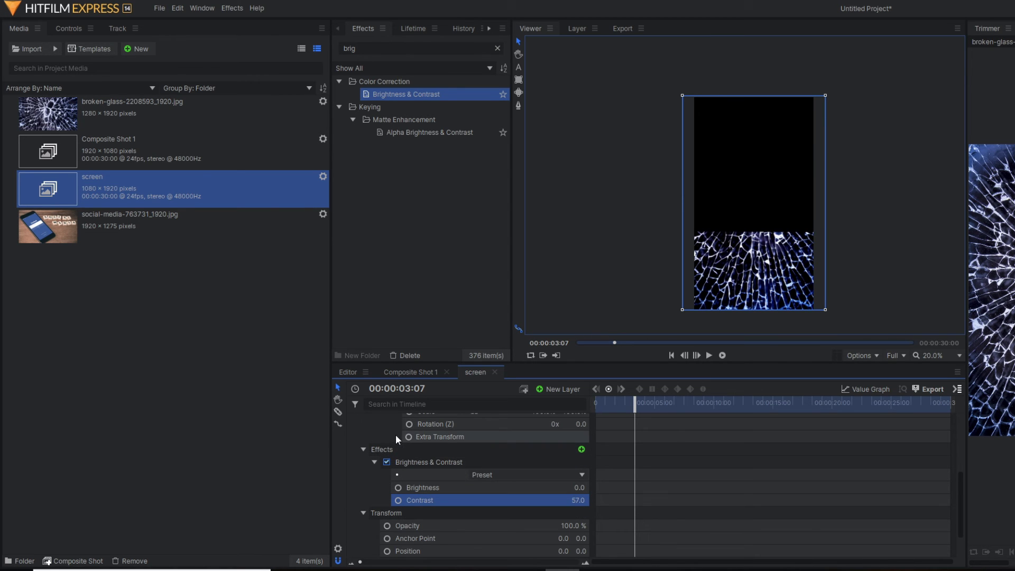
scroll(391, 436, up, 3)
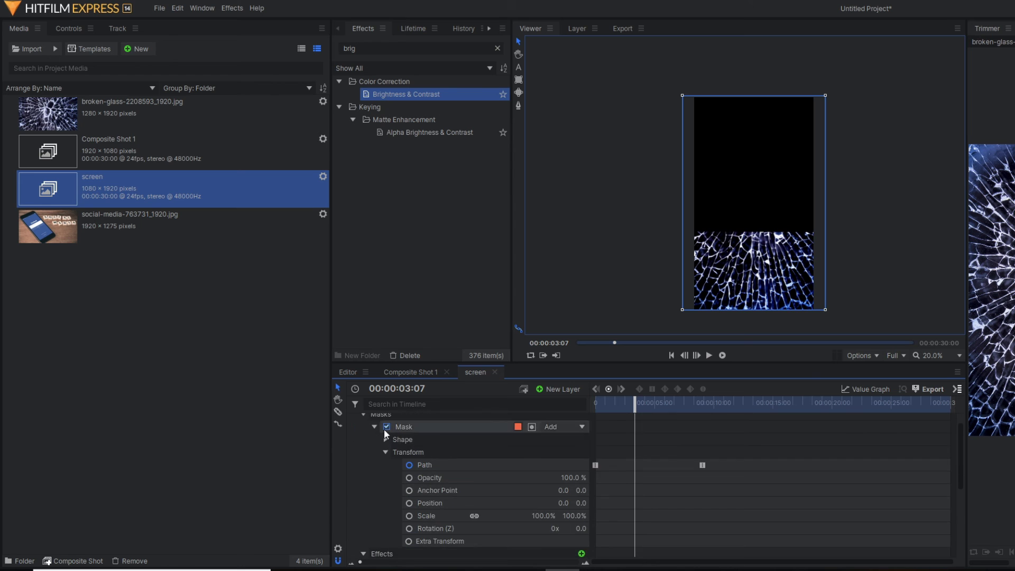
click(364, 416)
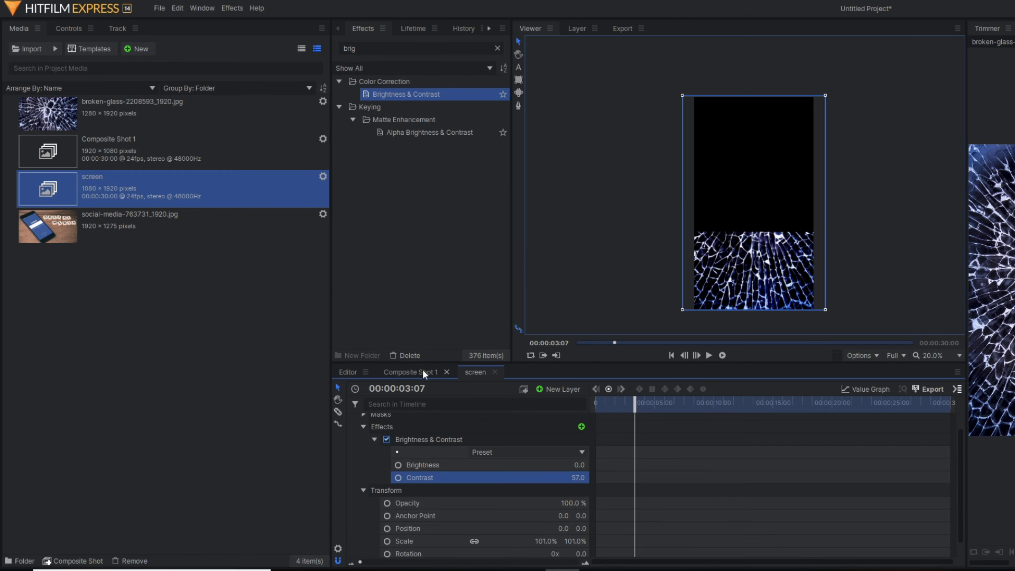
Step: Play Composite Shot 1 from the start to review the high-contrast crack animation
click(403, 371)
click(600, 403)
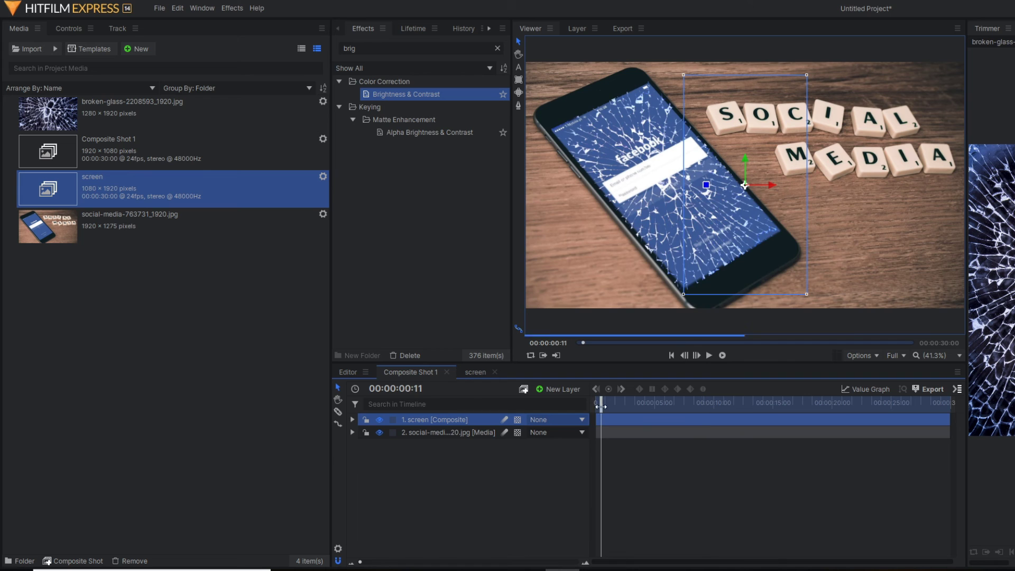
drag(601, 405, 596, 405)
click(709, 356)
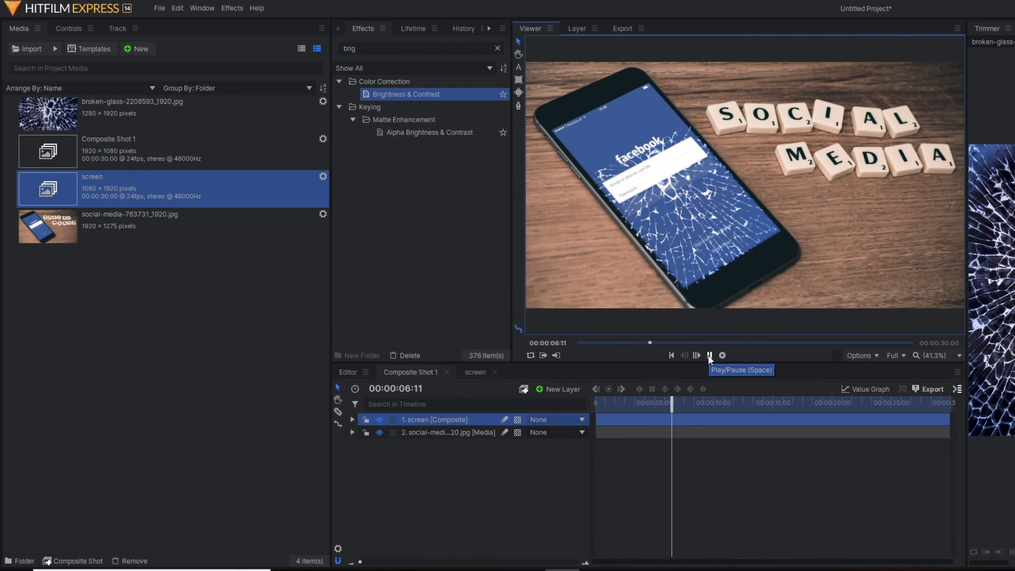
click(709, 357)
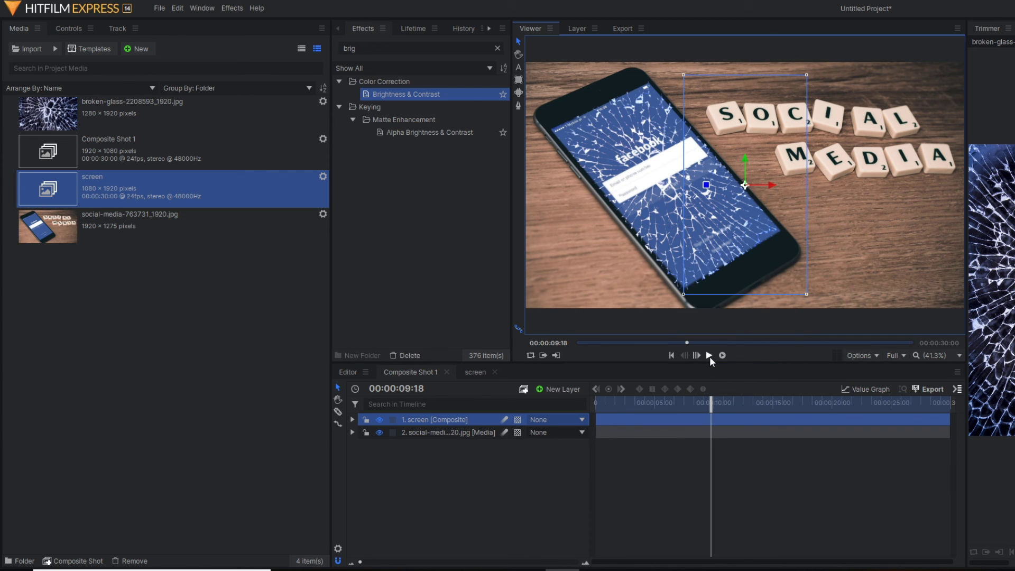